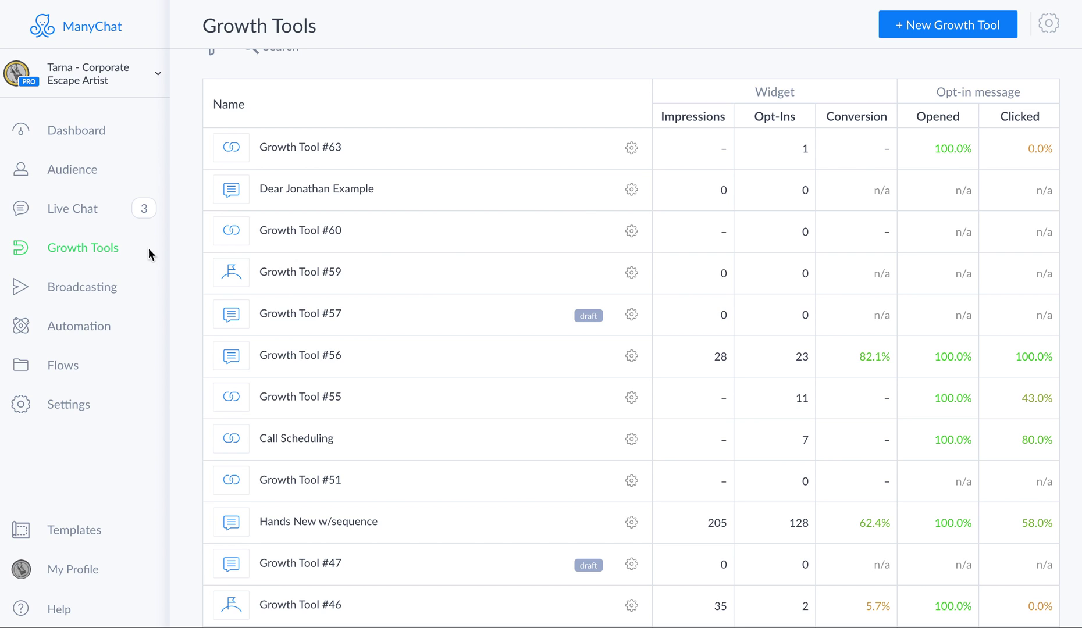
Create a new growth tool of the Facebook Comments type.
click(949, 26)
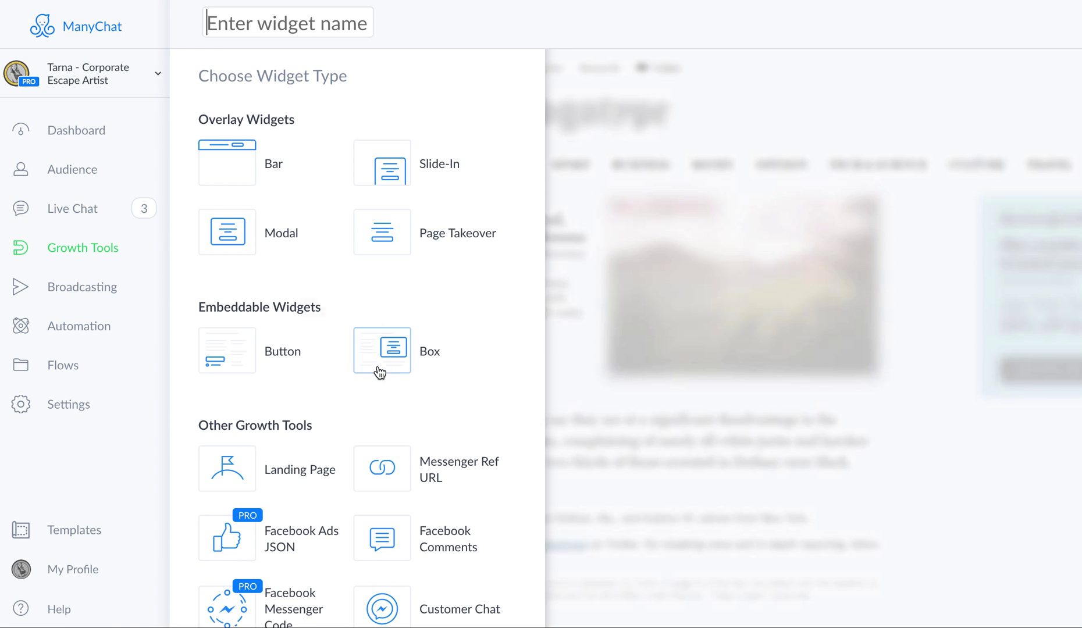
scroll(375, 390, down, 2)
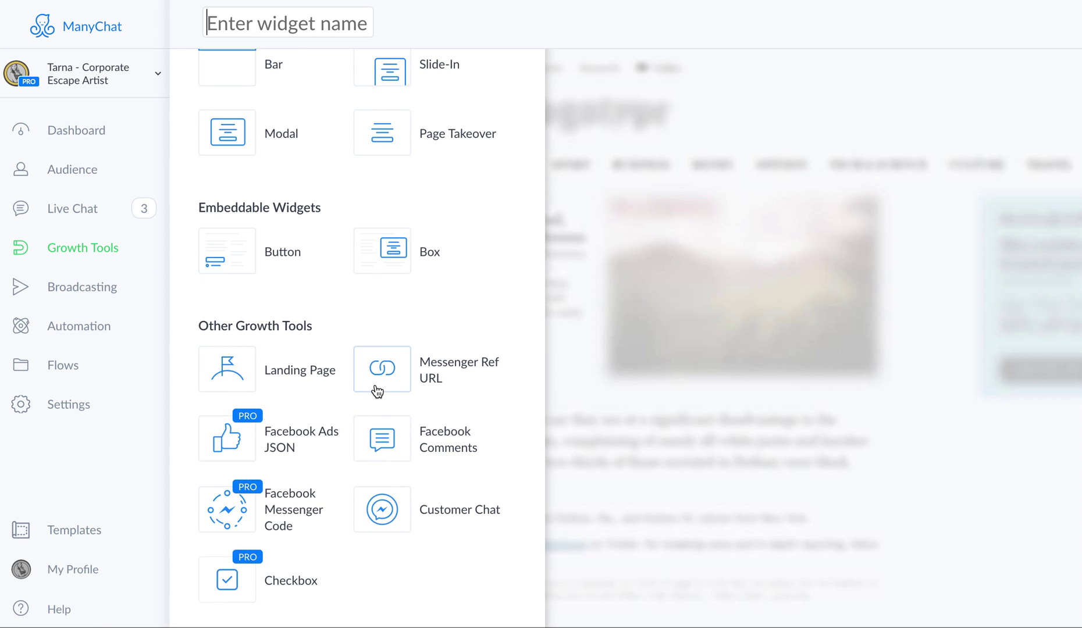
click(399, 444)
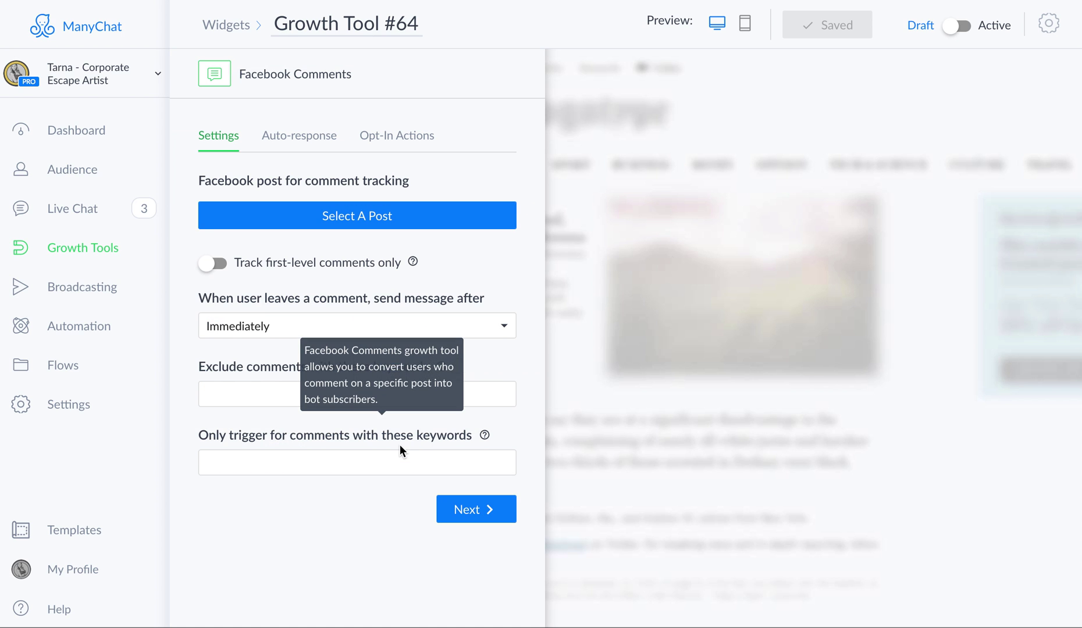
Rename the new growth tool to "Hands Comments".
click(285, 22)
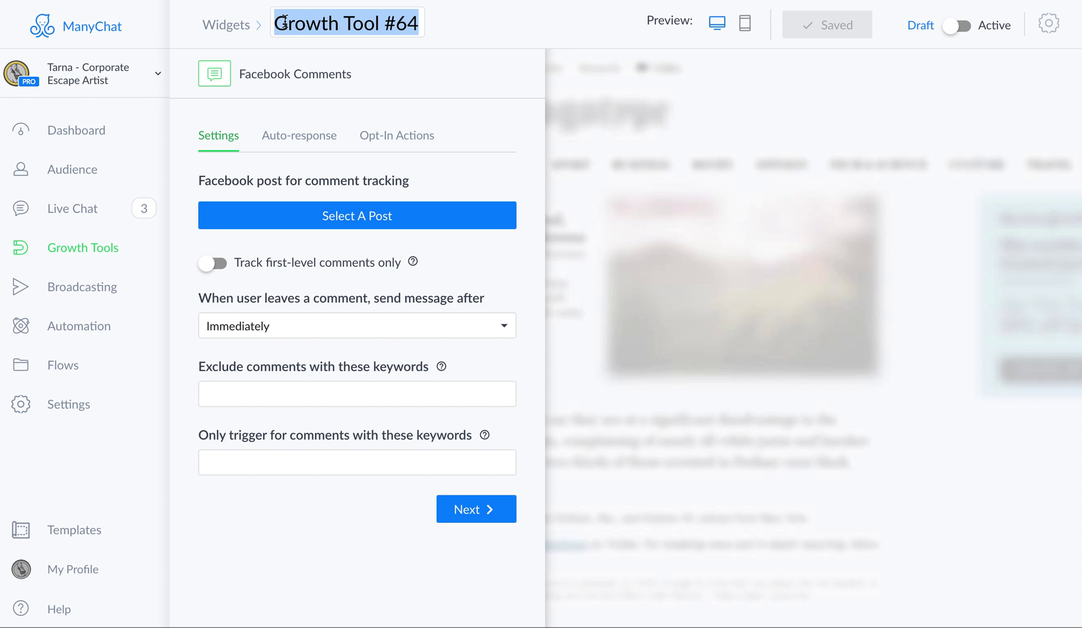
text(Hands)
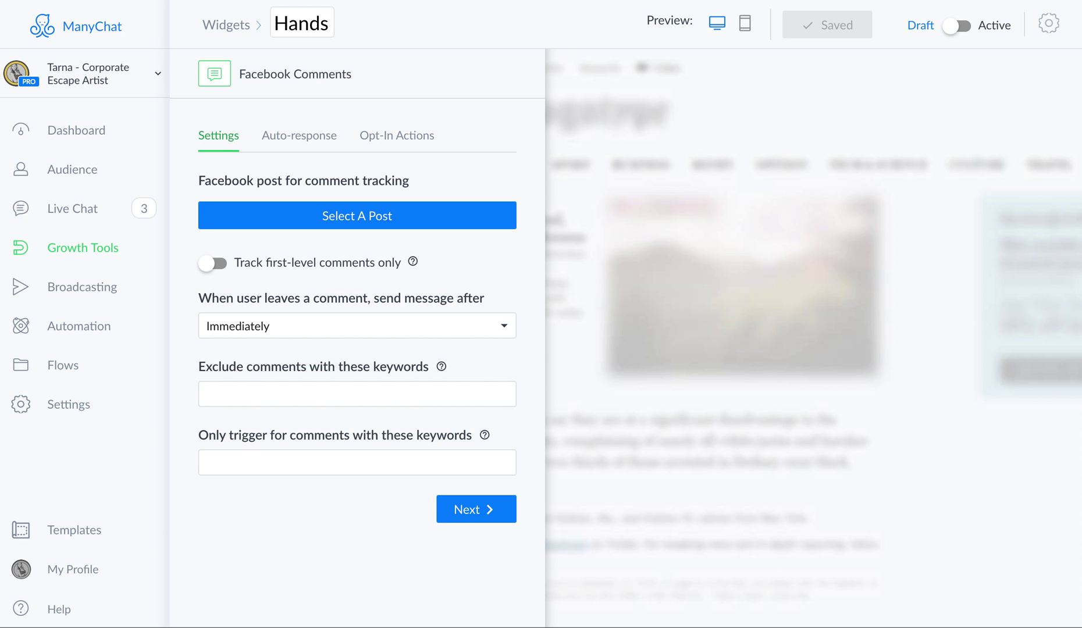
text( -)
key(BackSpace)
text(G)
key(BackSpace)
text(Comments)
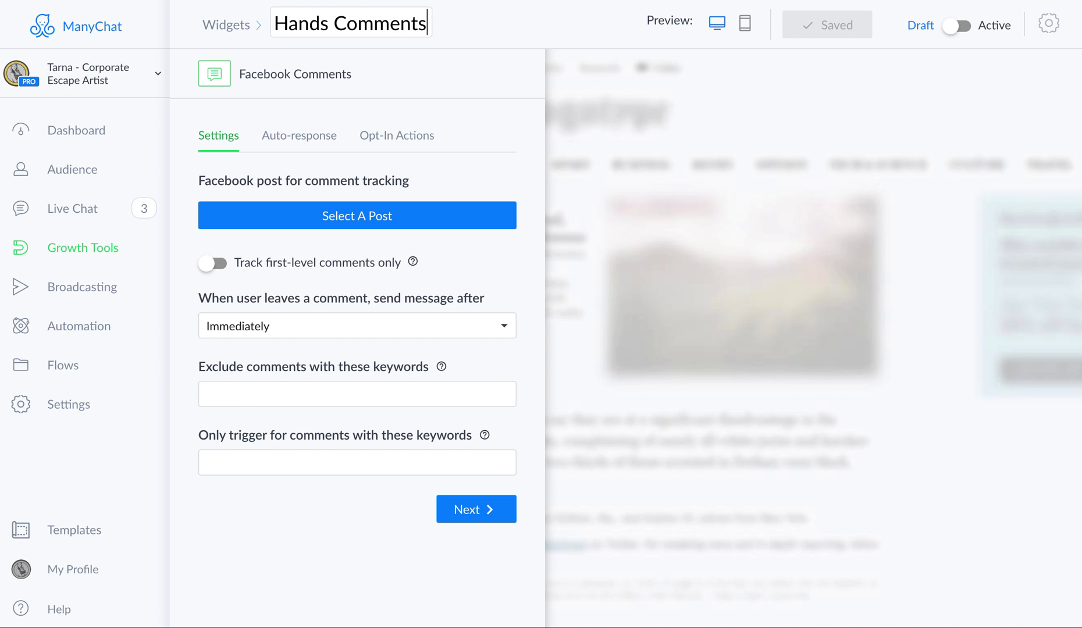
double_click(292, 26)
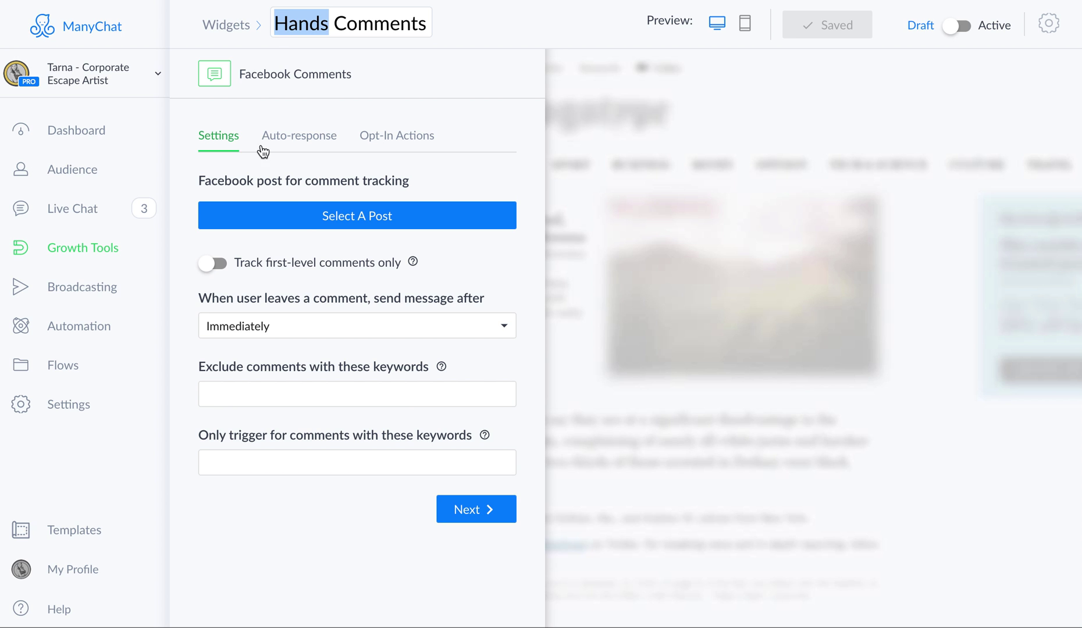
Select the Facebook post about going from a corporate executive to a lifestyle entrepreneur for comment tracking.
click(391, 216)
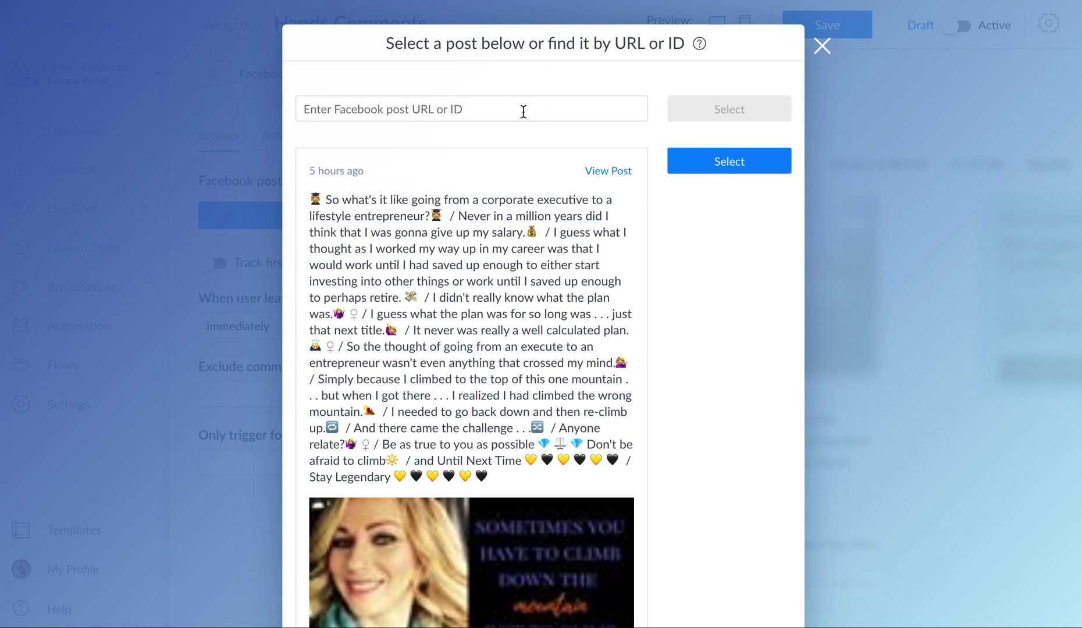
scroll(556, 444, down, 20)
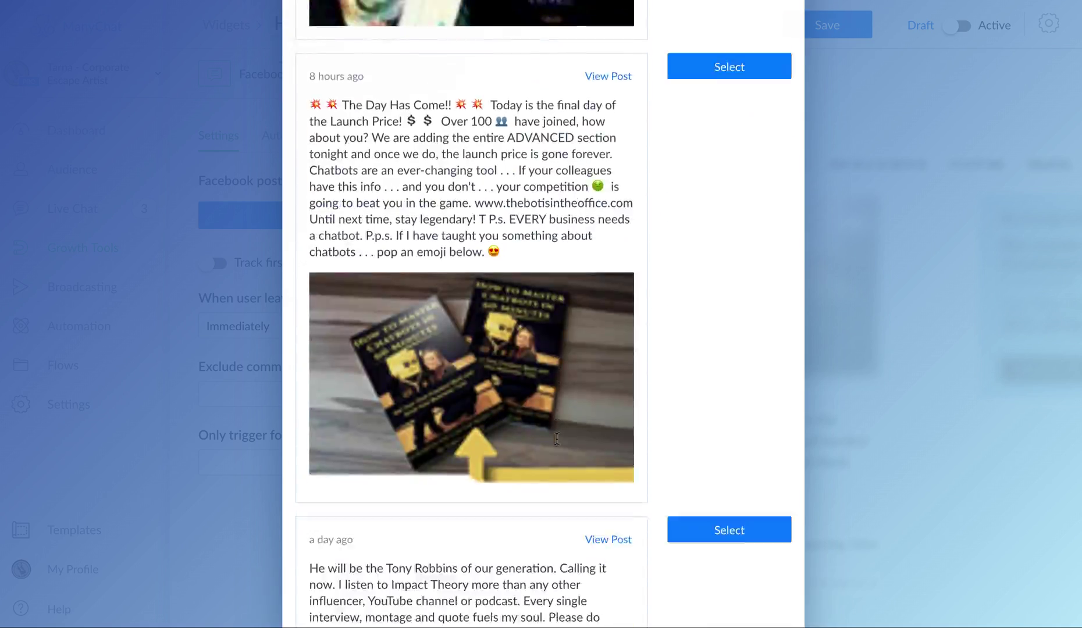
scroll(556, 444, down, 20)
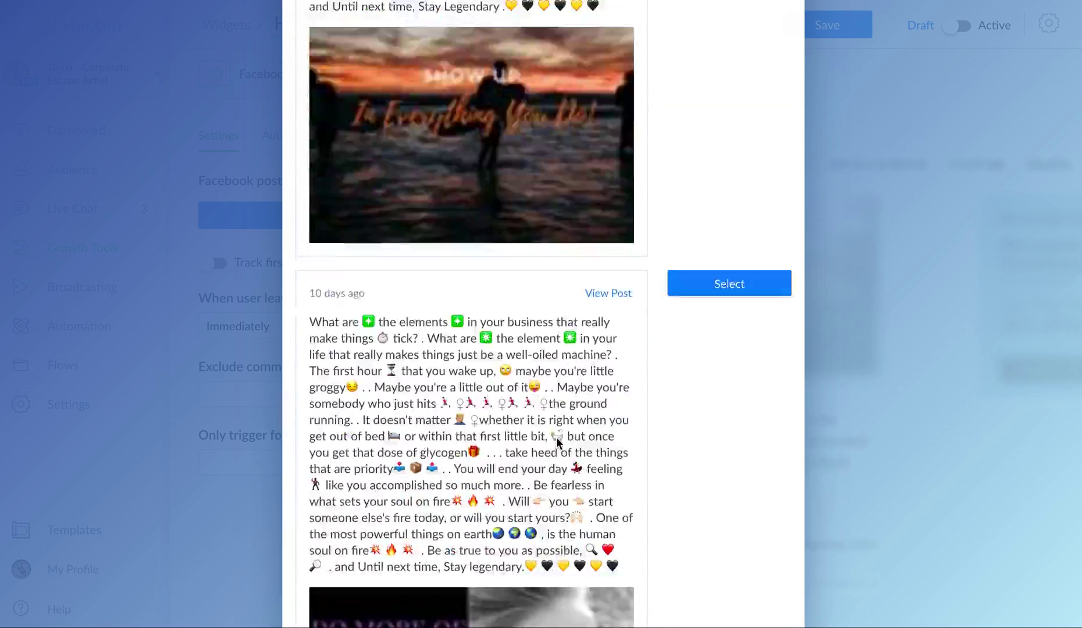
scroll(556, 442, down, 15)
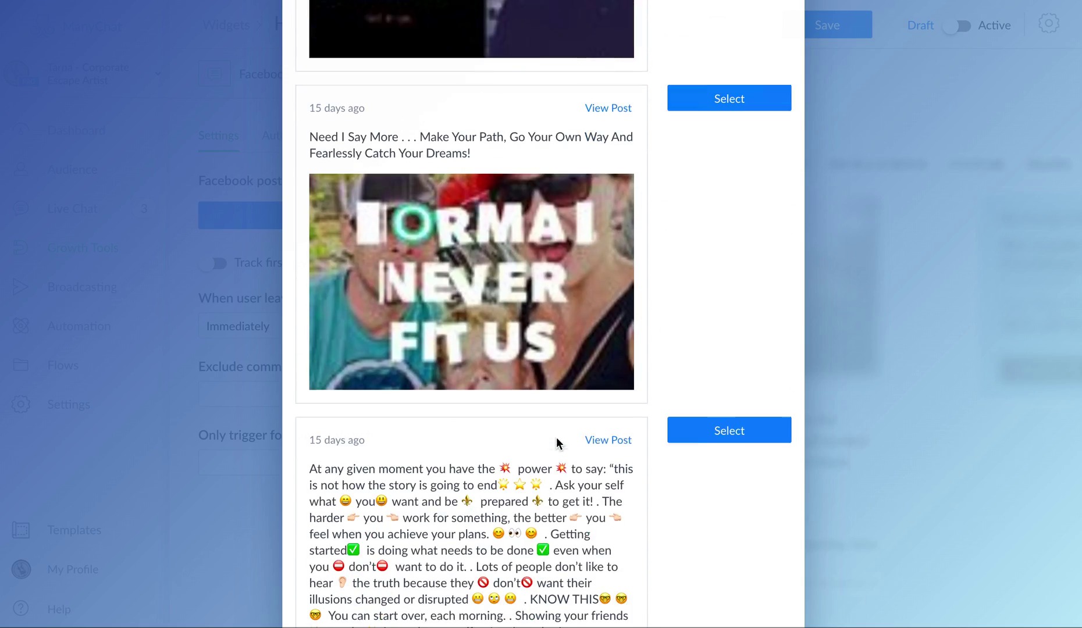
scroll(599, 419, down, 15)
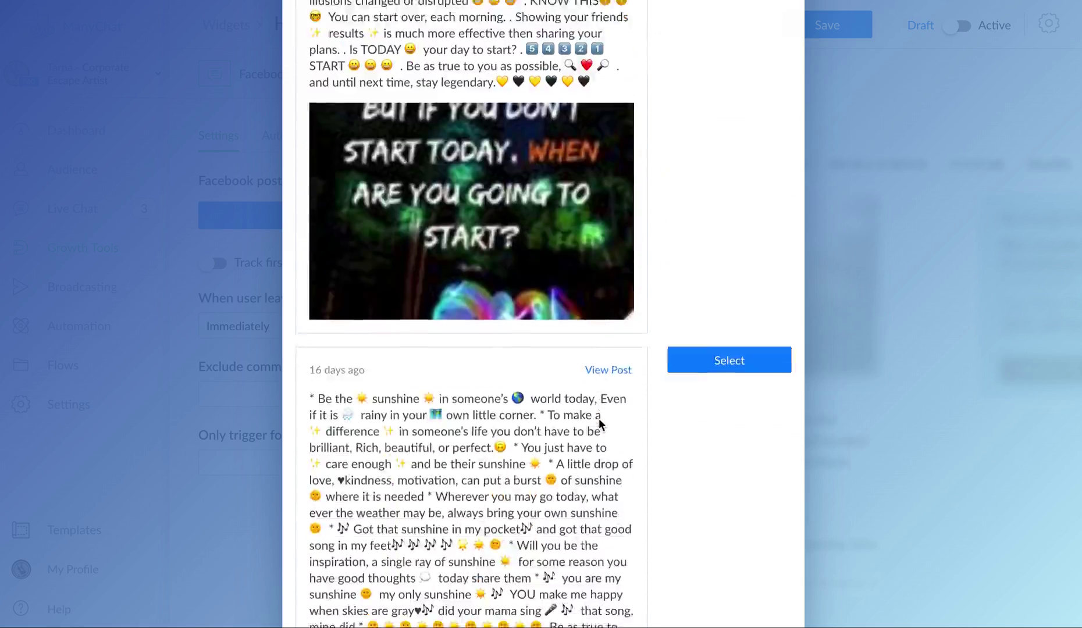
scroll(598, 418, down, 15)
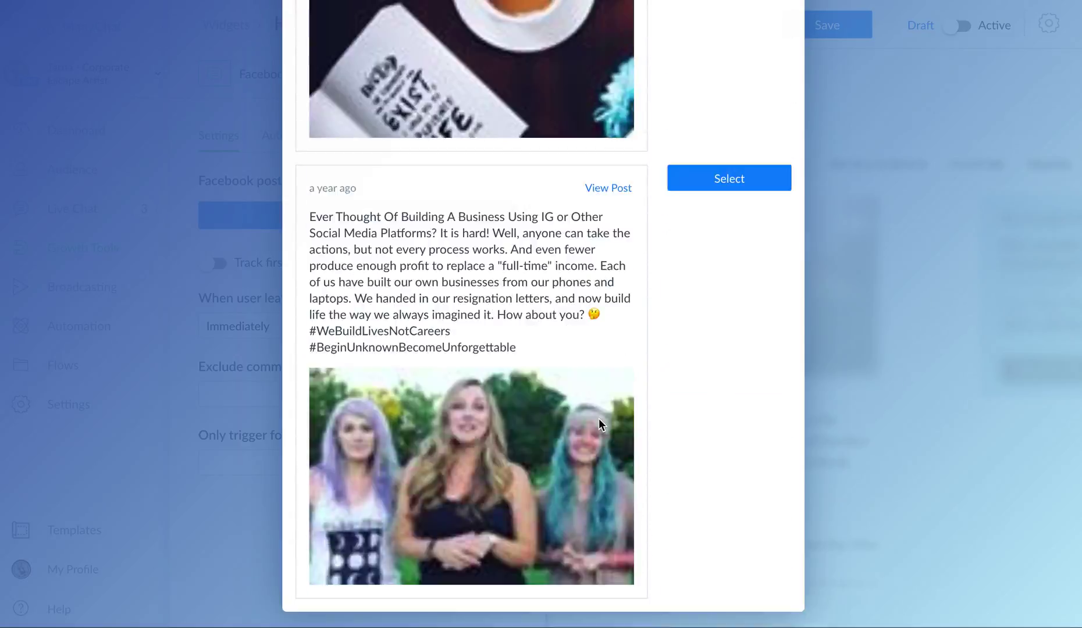
scroll(599, 418, up, 10)
scroll(599, 418, down, 15)
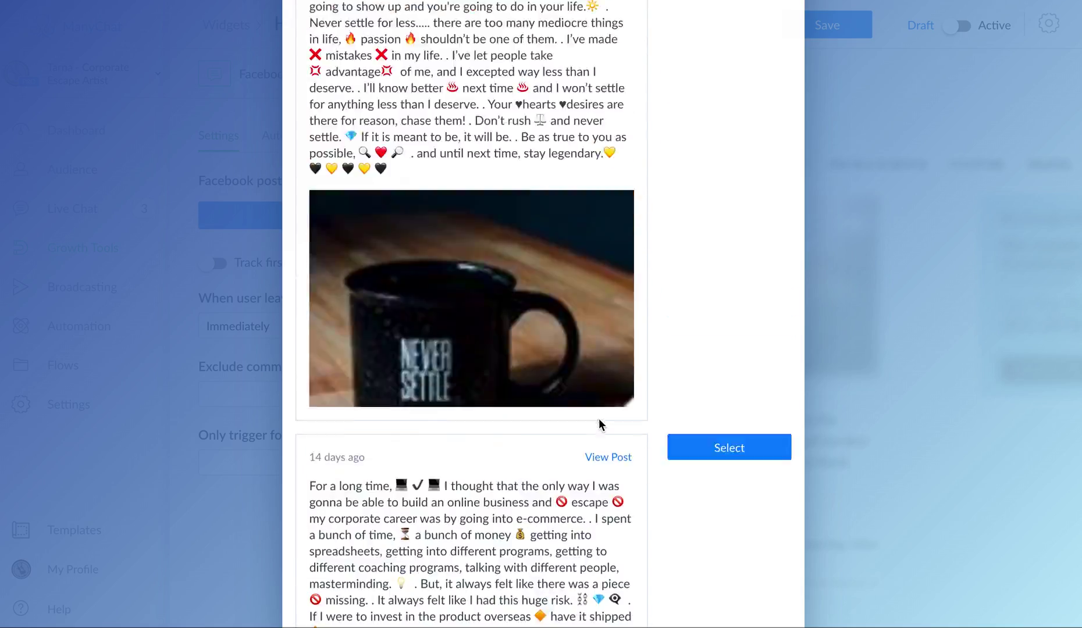
scroll(599, 418, up, 20)
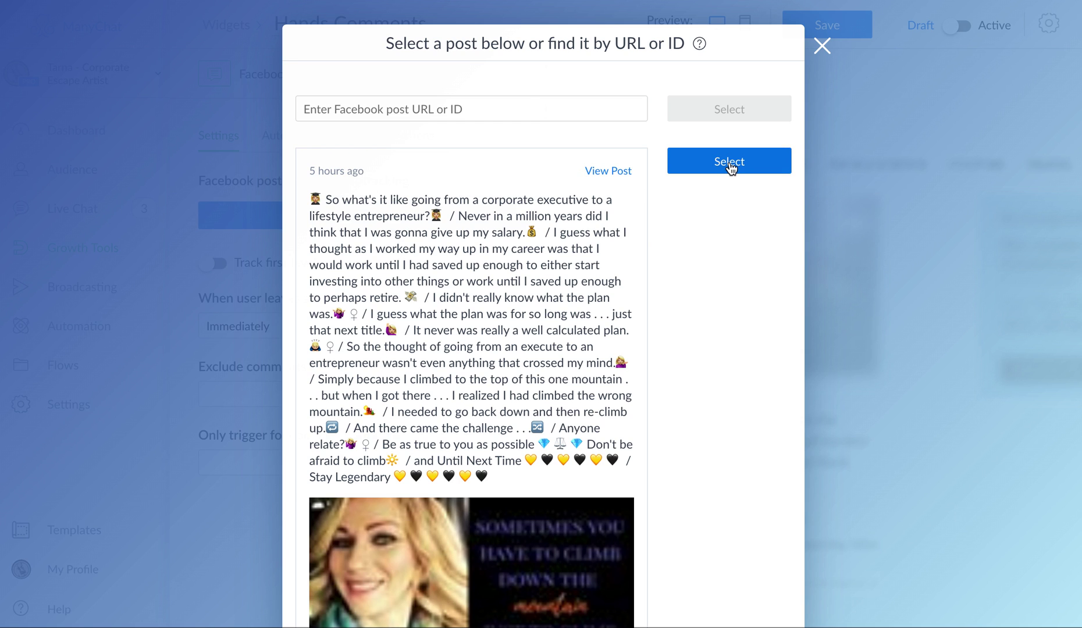
click(471, 112)
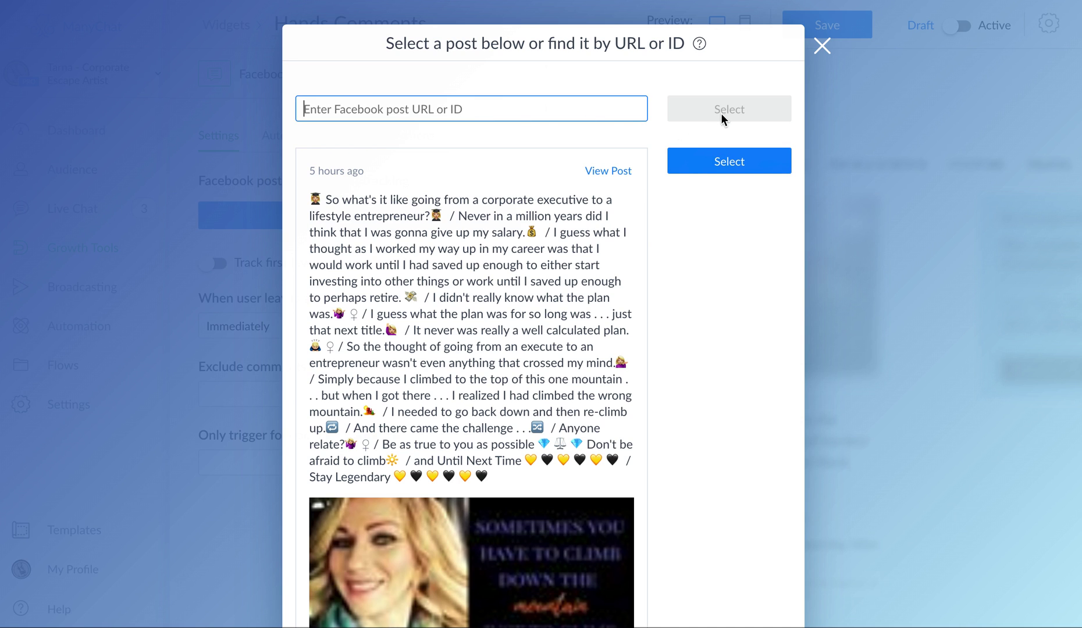
click(704, 167)
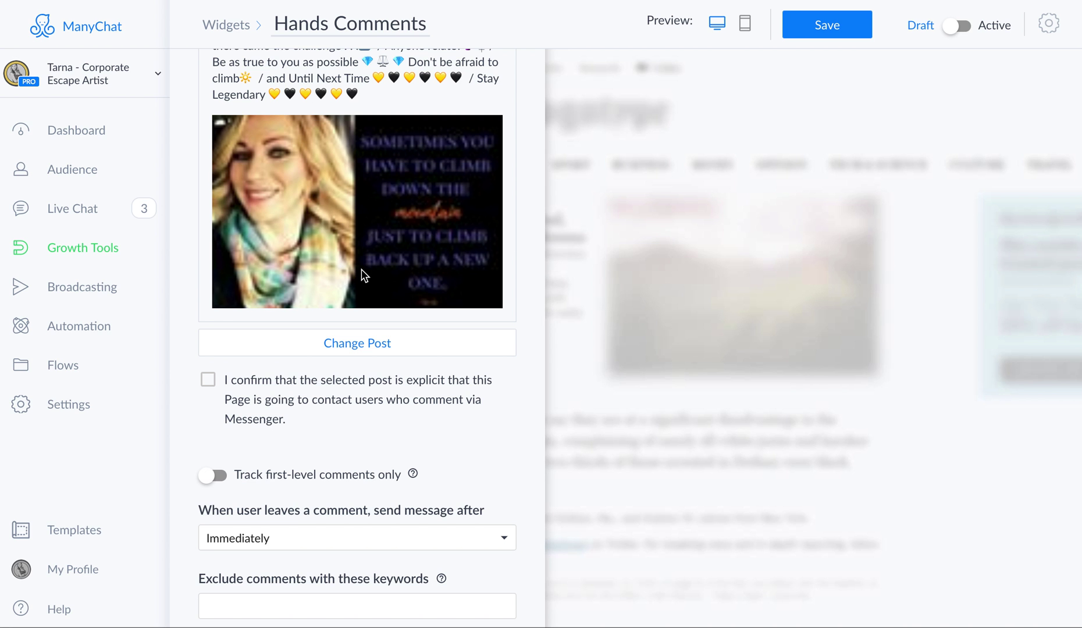
Confirm that the post is explicit about Messenger contact and turn on tracking of first-level comments only.
click(207, 380)
click(215, 478)
scroll(213, 475, down, 2)
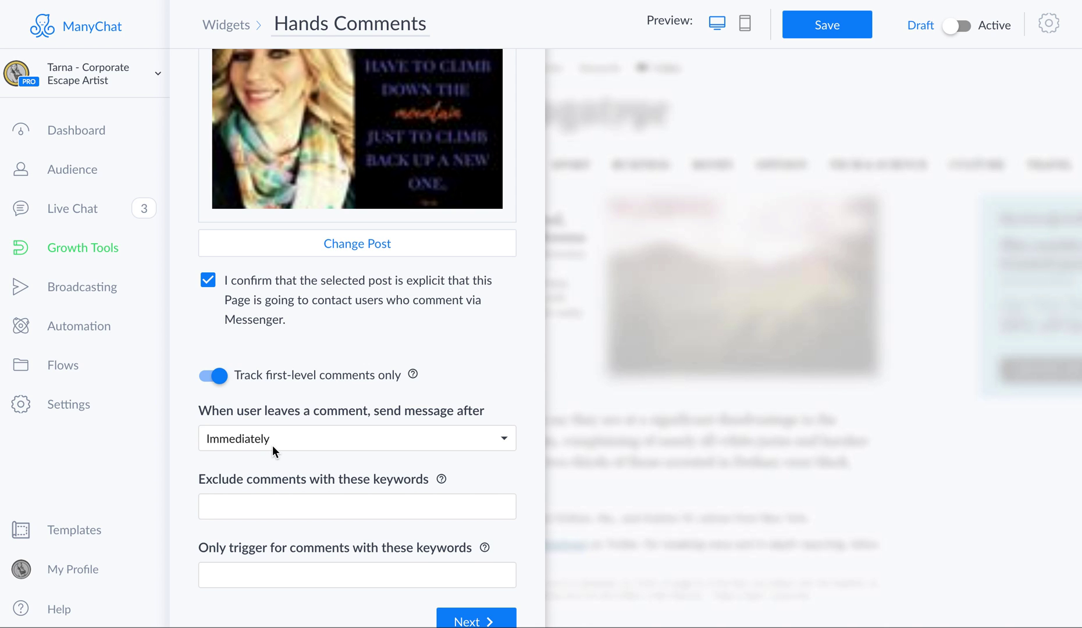
Copy the blocked words from the Facebook page's Page Moderation setting into the growth tool's excluded comment keywords.
scroll(241, 492, down, 1)
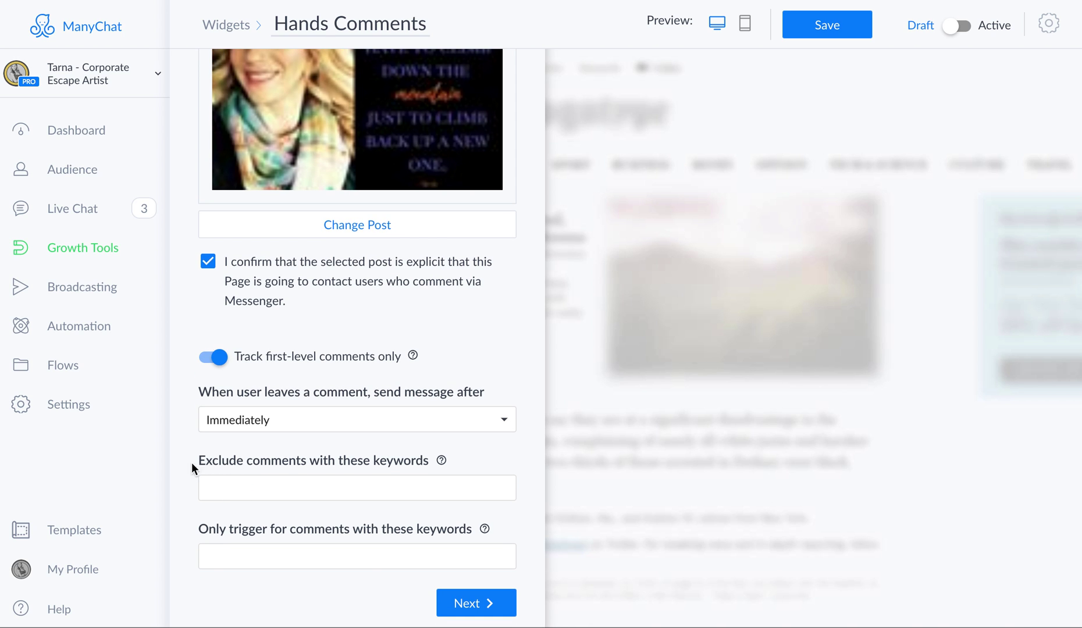
click(236, 483)
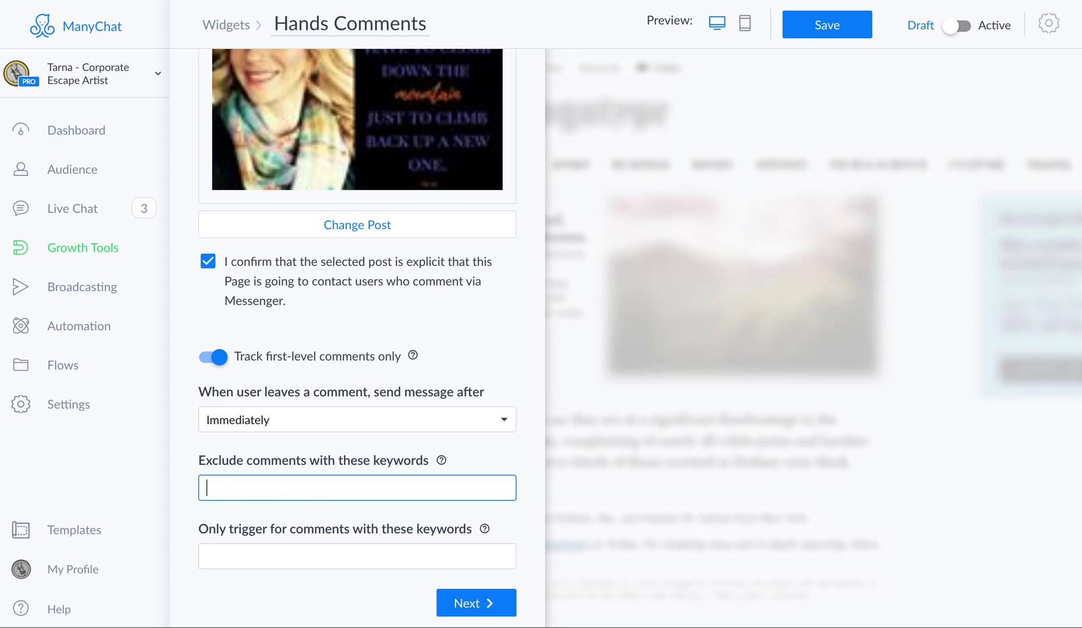
key(ctrl+t)
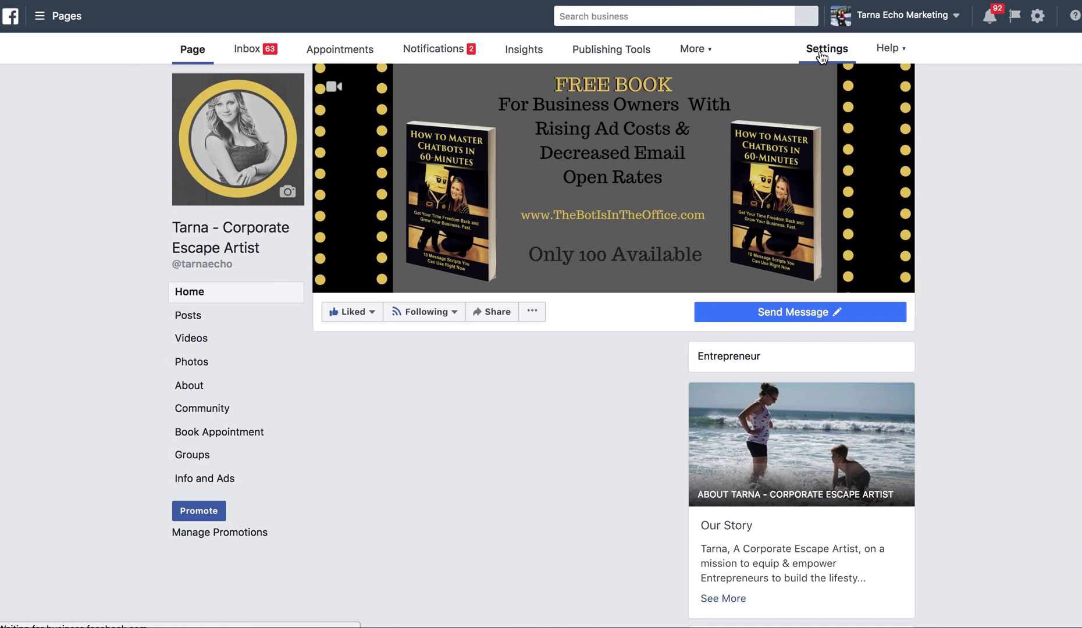
click(822, 51)
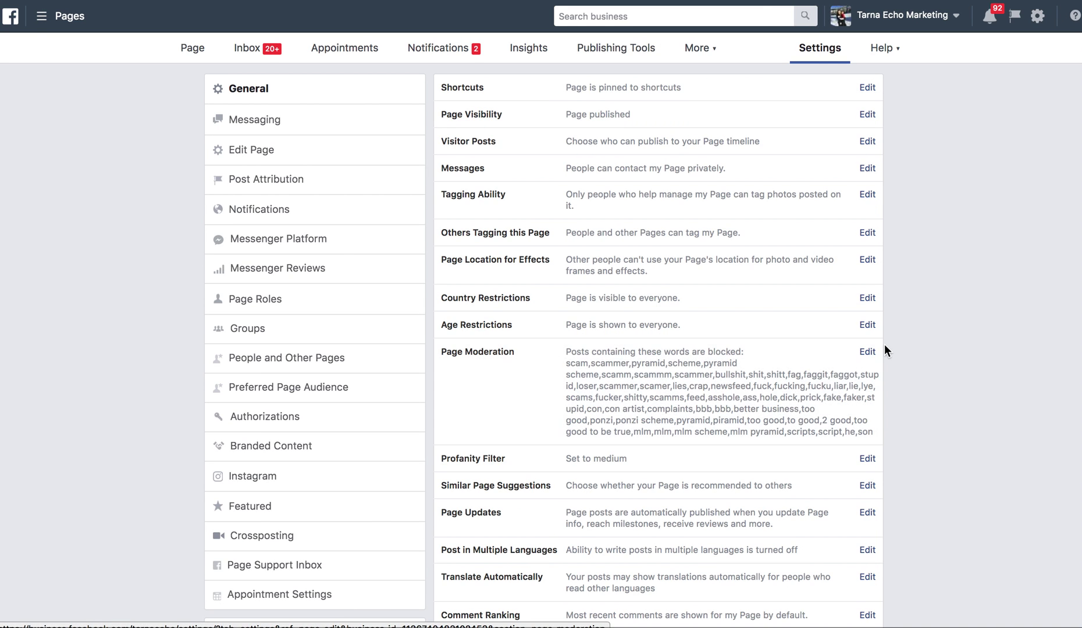
click(868, 352)
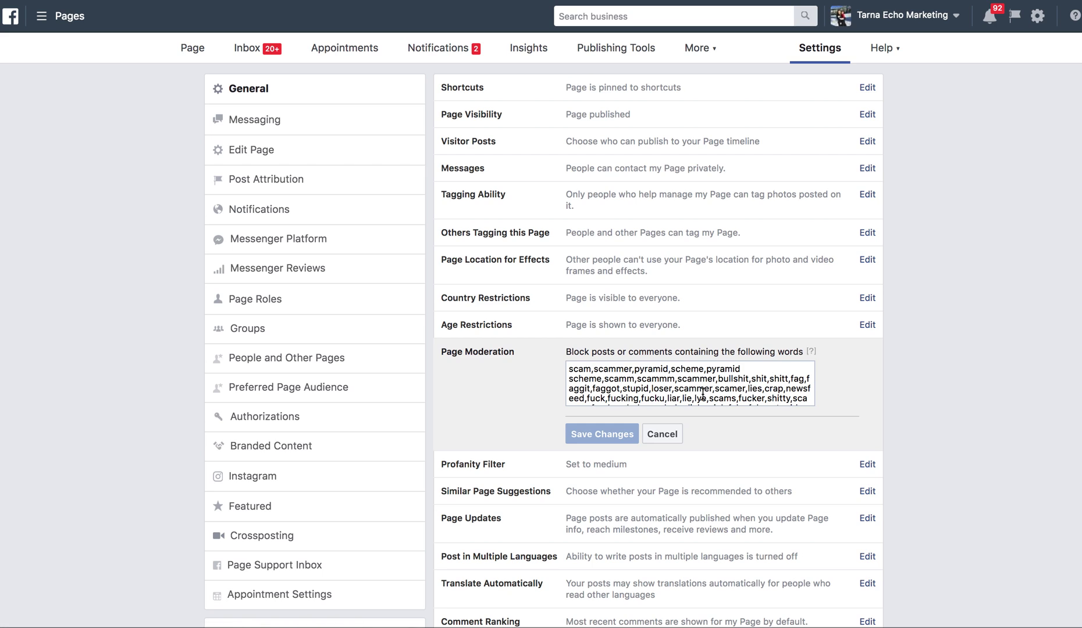
key(ctrl+a)
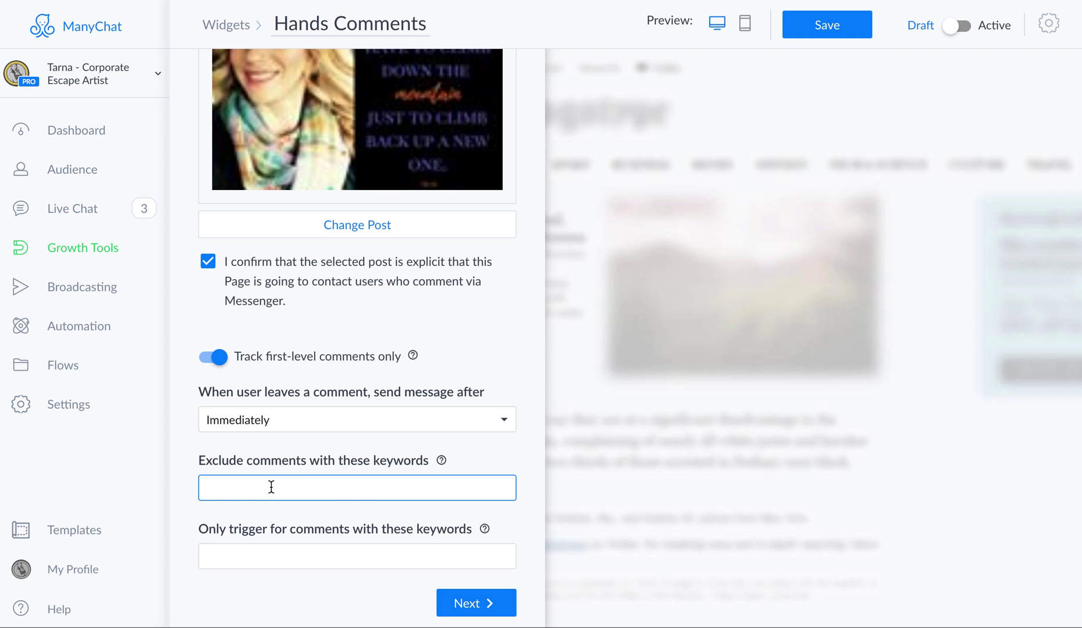
key(ctrl+v)
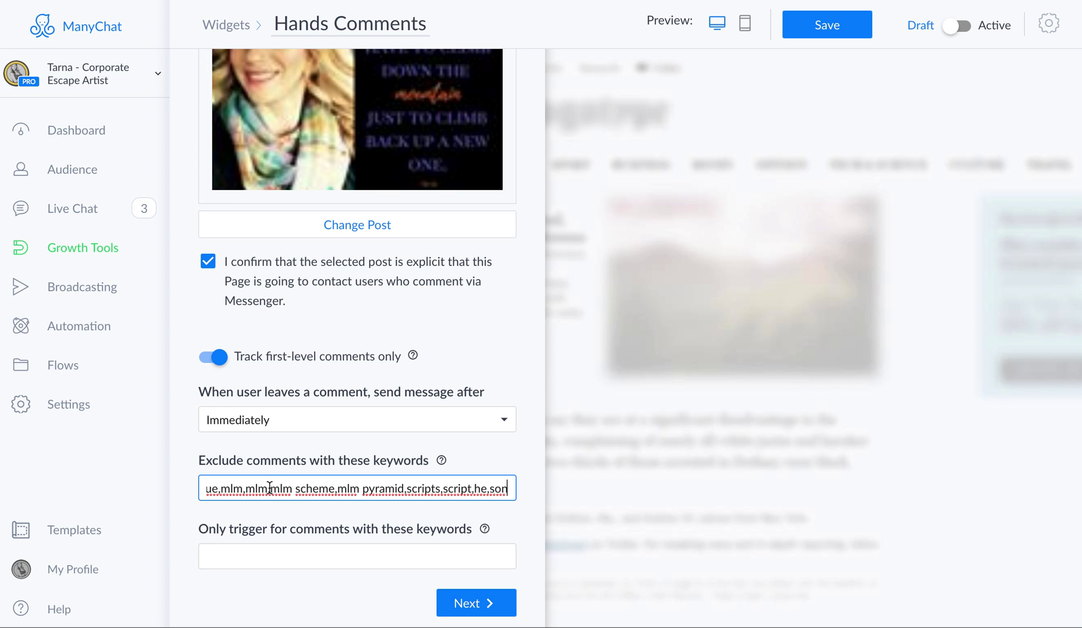
In the excluded keywords, delete the space in "mlm pyramid" and replace the space in the first "pyramid scheme" with a comma.
click(364, 485)
key(BackSpace)
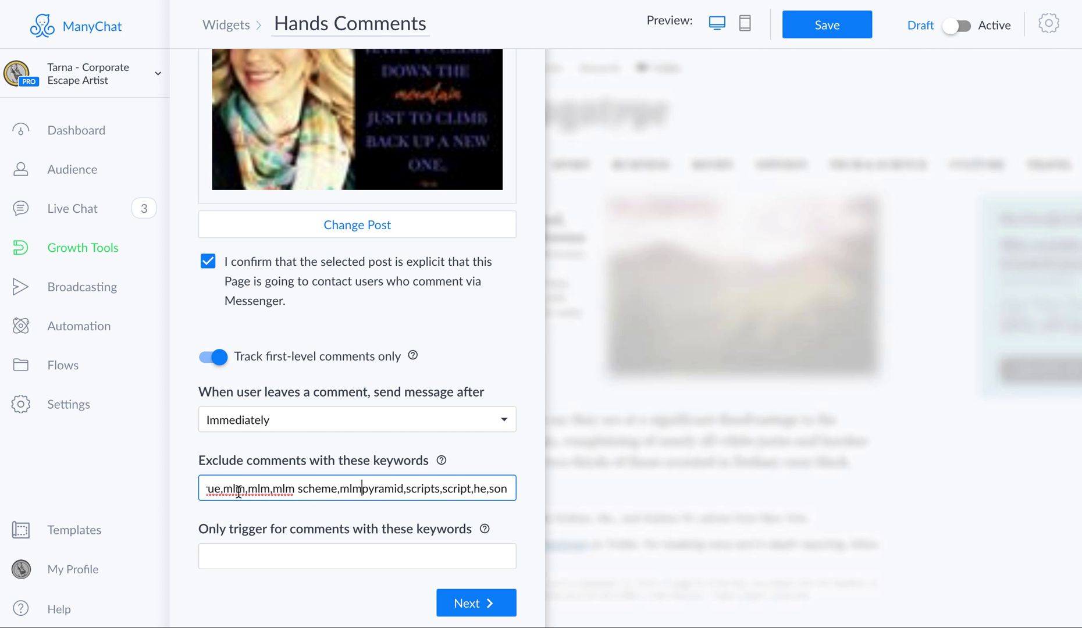
key(Left)
key(Left)
key(Left)
key(Left)
key(Left)
key(Left)
key(Left)
key(Left)
key(Left)
key(Left)
key(Left)
key(Left)
key(Left)
key(Left)
key(Left)
key(Left)
key(Left)
key(Left)
key(Left)
key(Left)
key(Left)
key(Left)
key(Left)
key(Left)
key(Left)
key(Left)
key(Left)
key(Left)
key(Left)
key(Left)
key(Left)
key(Left)
key(Left)
key(Left)
key(Left)
key(Left)
key(Left)
key(Left)
key(Left)
key(Left)
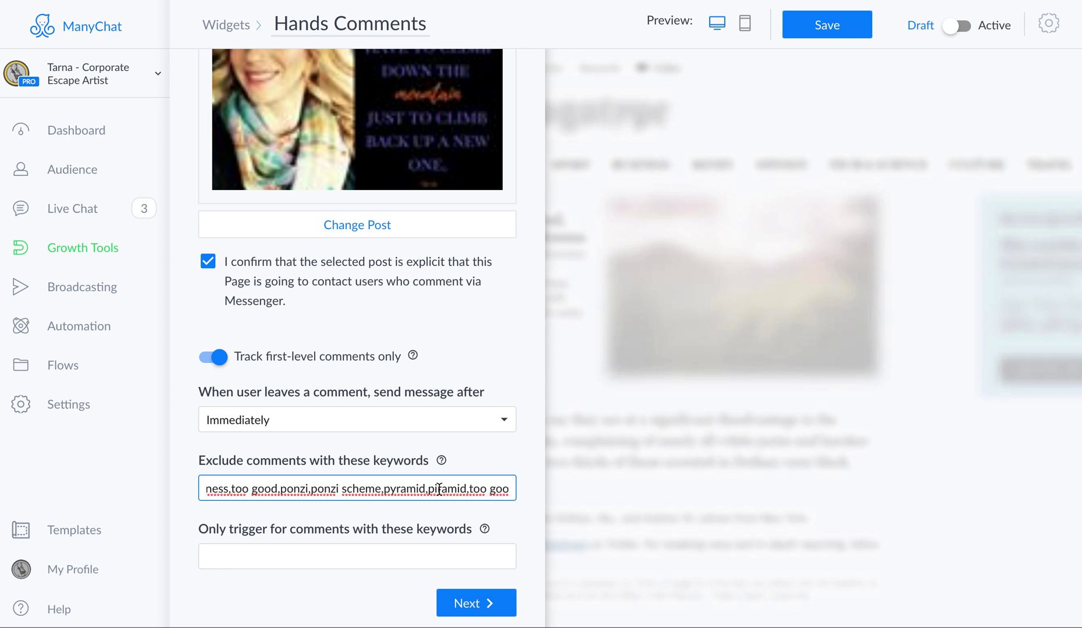
key(Left)
key(Left)
key(Left)
key(Left)
key(Left)
key(Left)
key(Left)
key(Left)
key(Left)
key(Left)
key(Left)
key(Left)
key(Left)
key(Left)
key(Left)
key(Left)
key(Left)
key(Left)
key(Left)
key(Left)
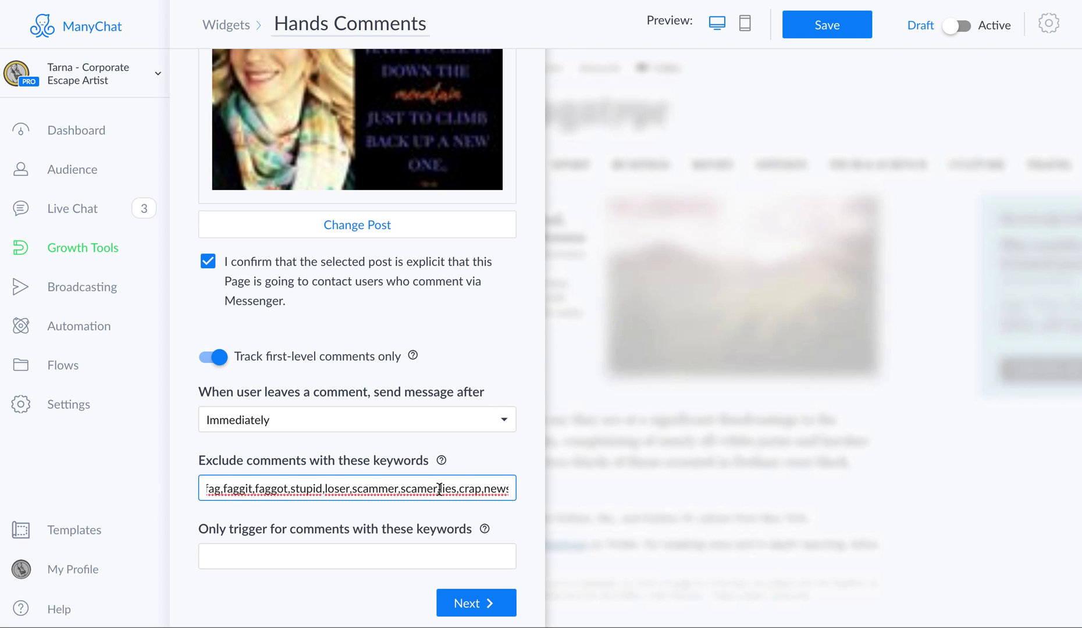
key(Left)
key(Left)
key(Left)
key(Left)
key(Left)
key(Left)
key(Left)
key(Left)
key(Left)
key(Left)
key(Left)
key(Left)
key(Left)
key(Left)
key(Left)
key(Left)
key(Left)
key(Left)
key(Left)
key(Left)
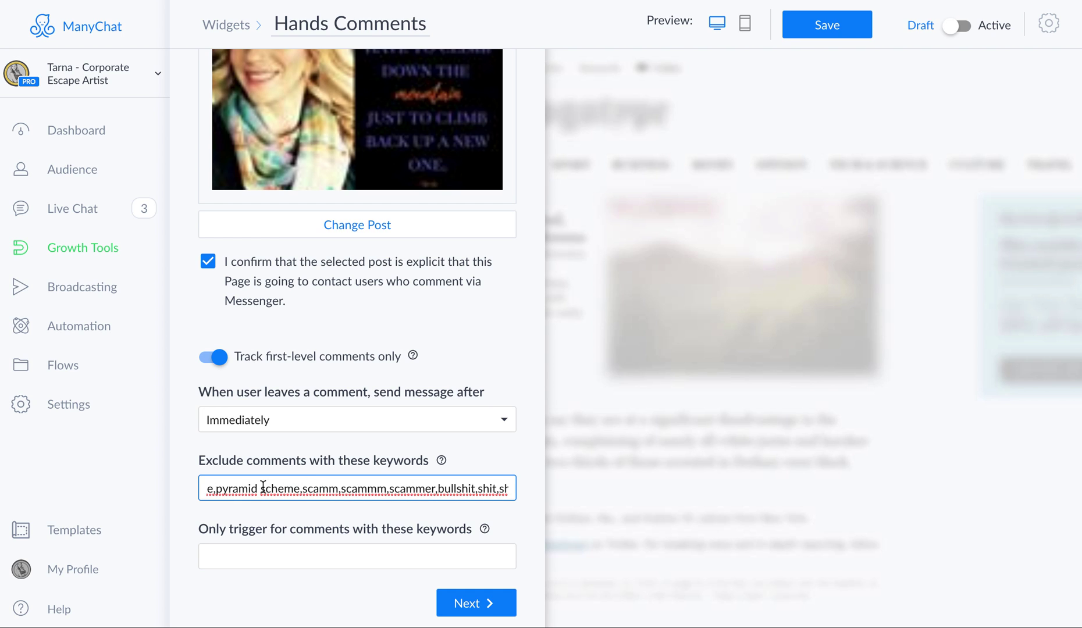
click(263, 488)
key(BackSpace)
text(,)
scroll(262, 487, left, 6)
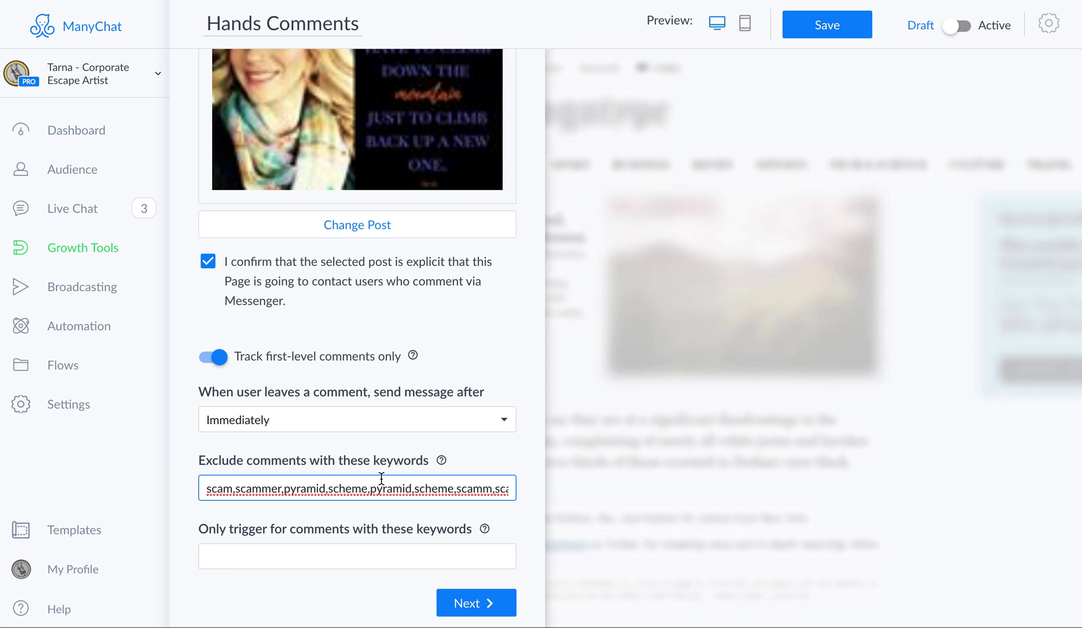
Limit the growth tool to comments containing the trigger keywords "ready,how,moreinfo,information,moreinformation,yes,me".
scroll(381, 478, up, 8)
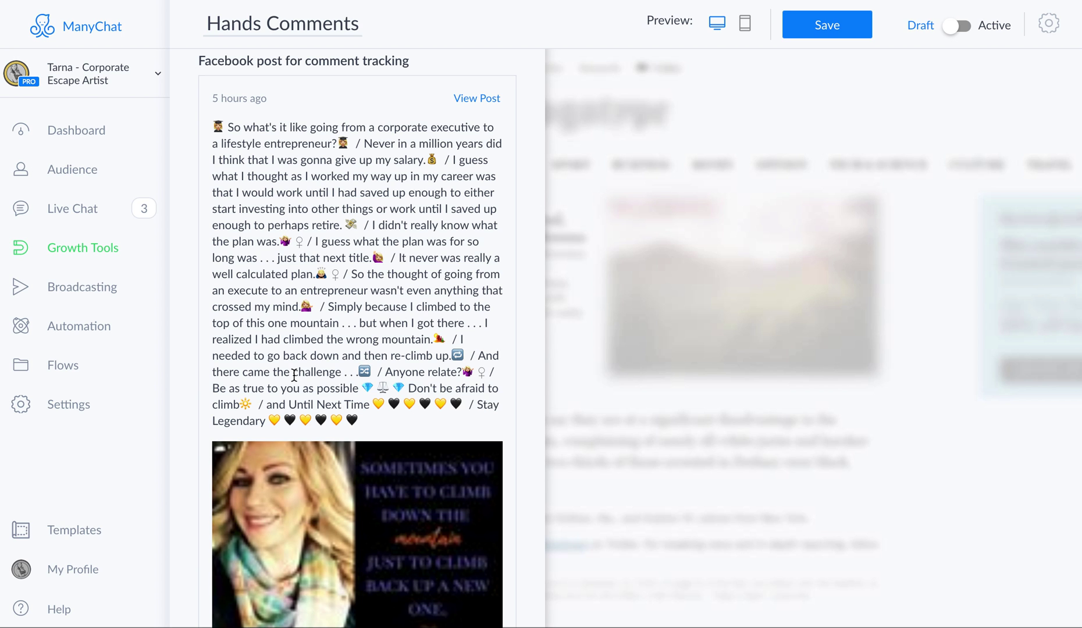
scroll(294, 375, down, 10)
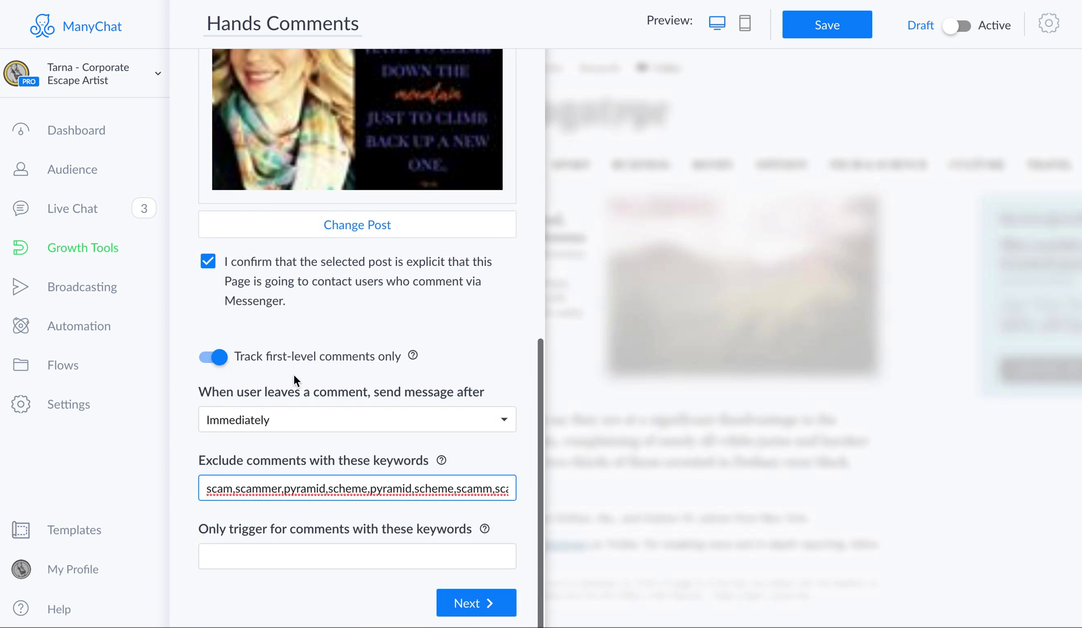
click(223, 551)
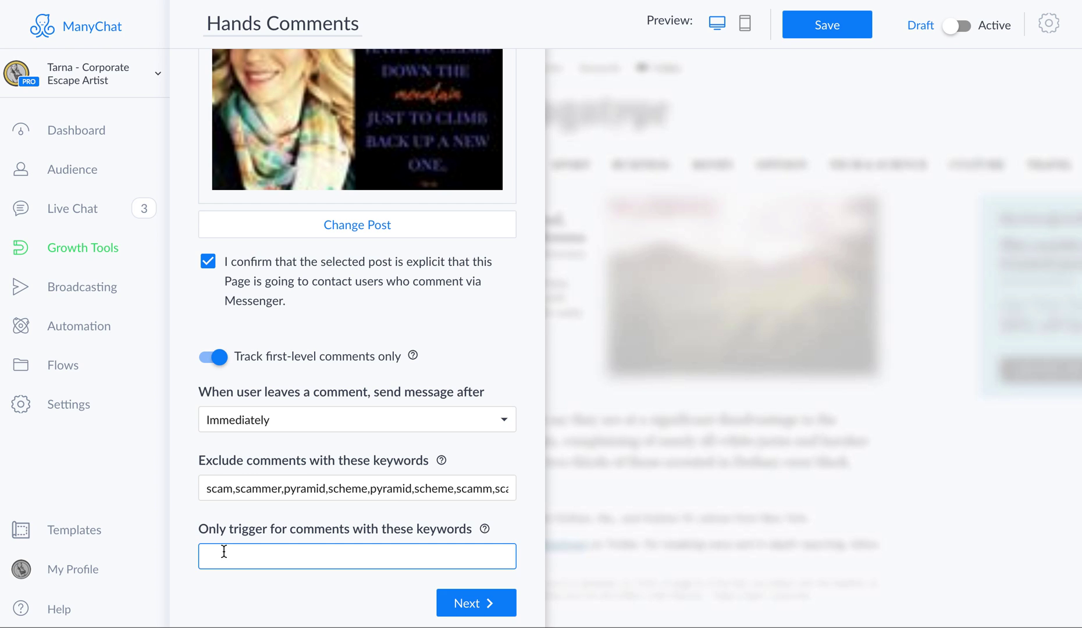
text(ready,how,moreinfo,information)
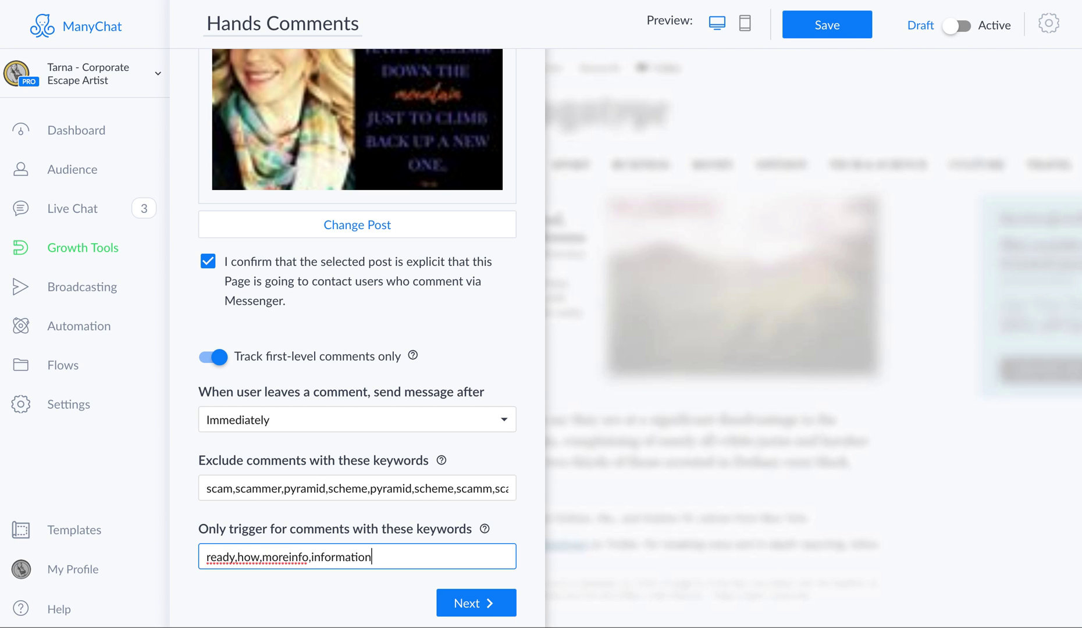
text(,moreinformation,)
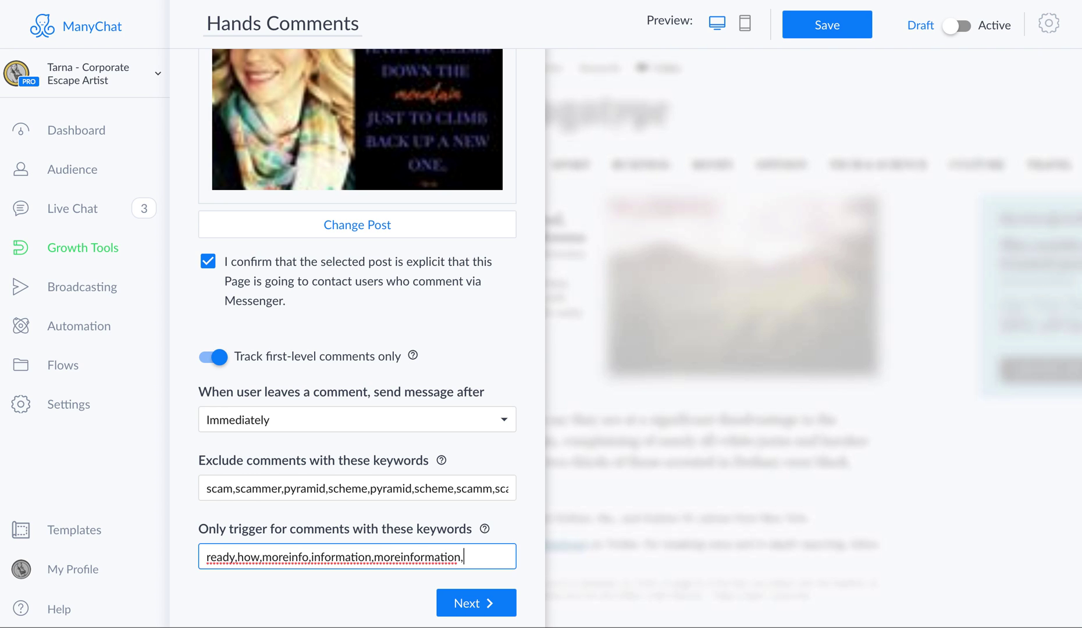
text(yes,me)
Review the auto-response message to commenters and the notes on how it is delivered.
click(475, 607)
click(474, 605)
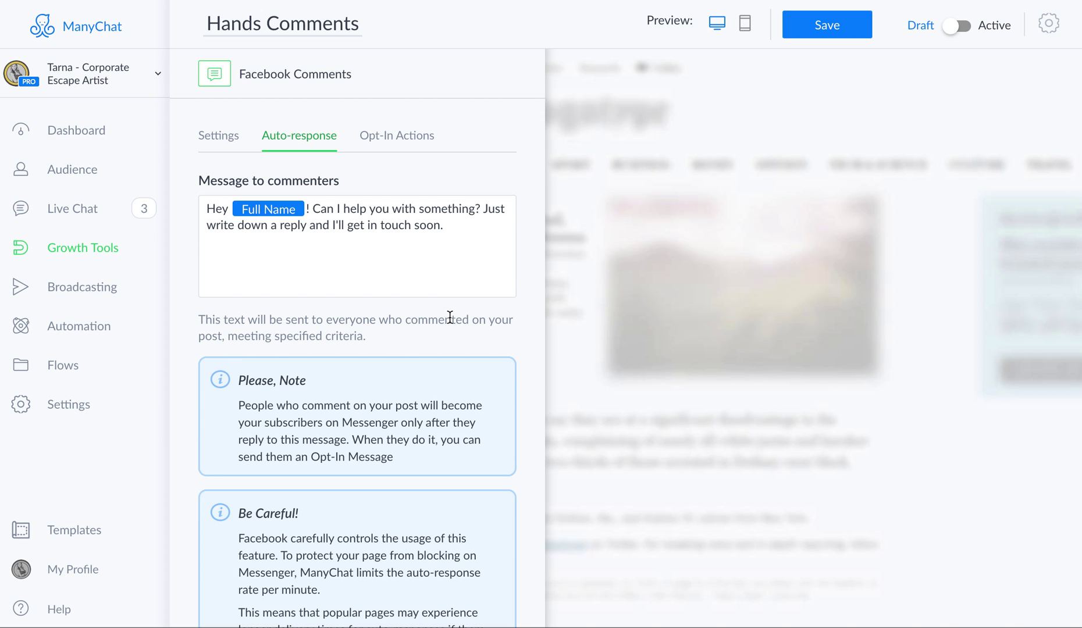
click(313, 209)
shift+click(397, 254)
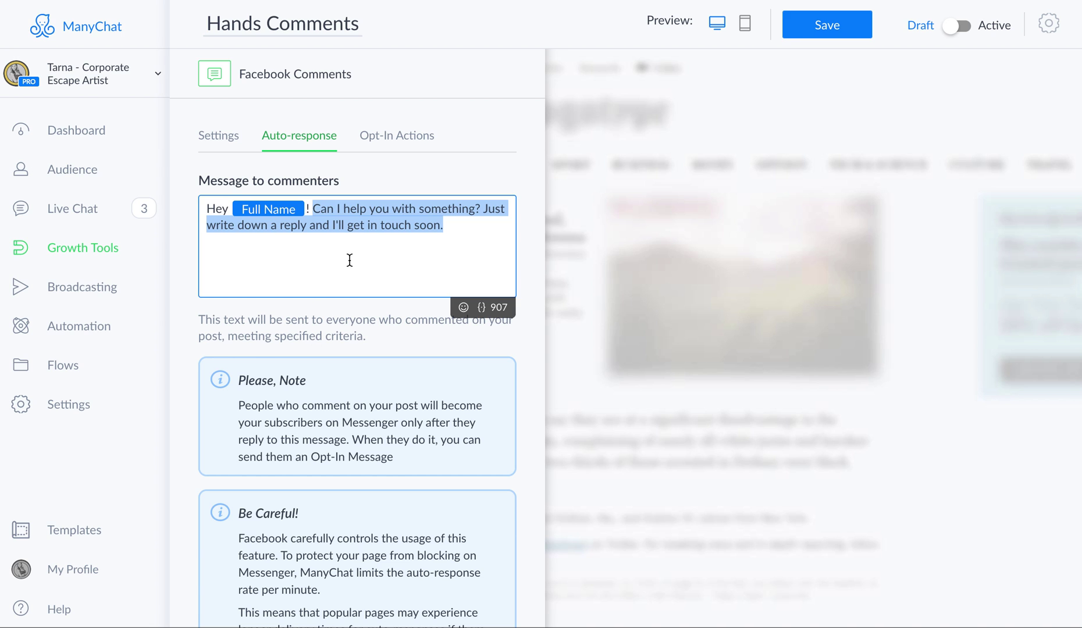
scroll(349, 260, down, 3)
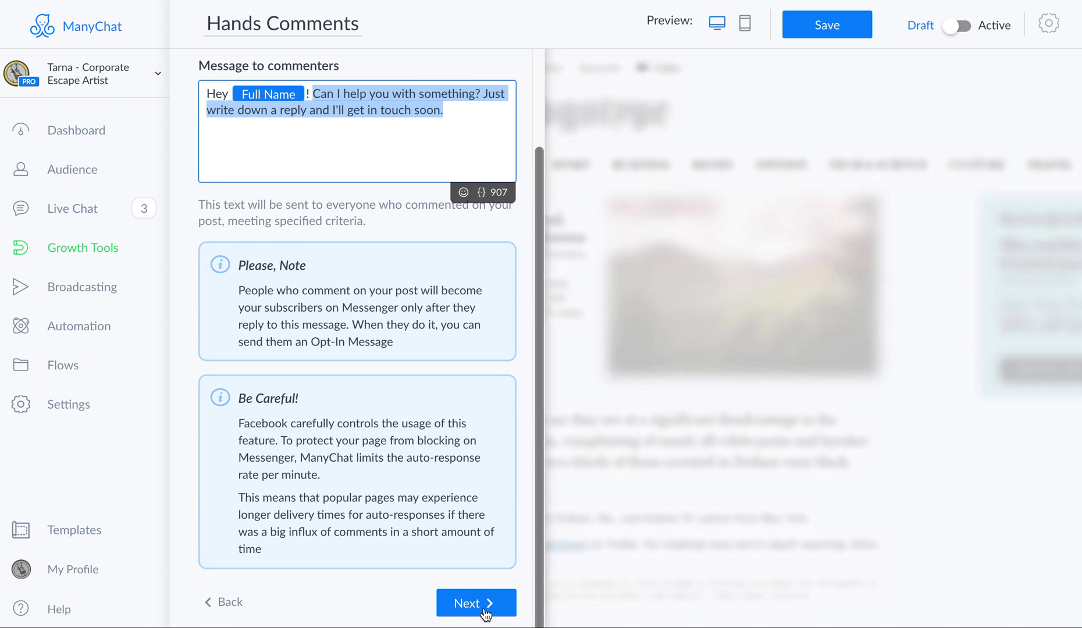
Set the opt-in message to send only to users who reply with the keywords "yes,yeah,yay,yse,eyes".
click(456, 604)
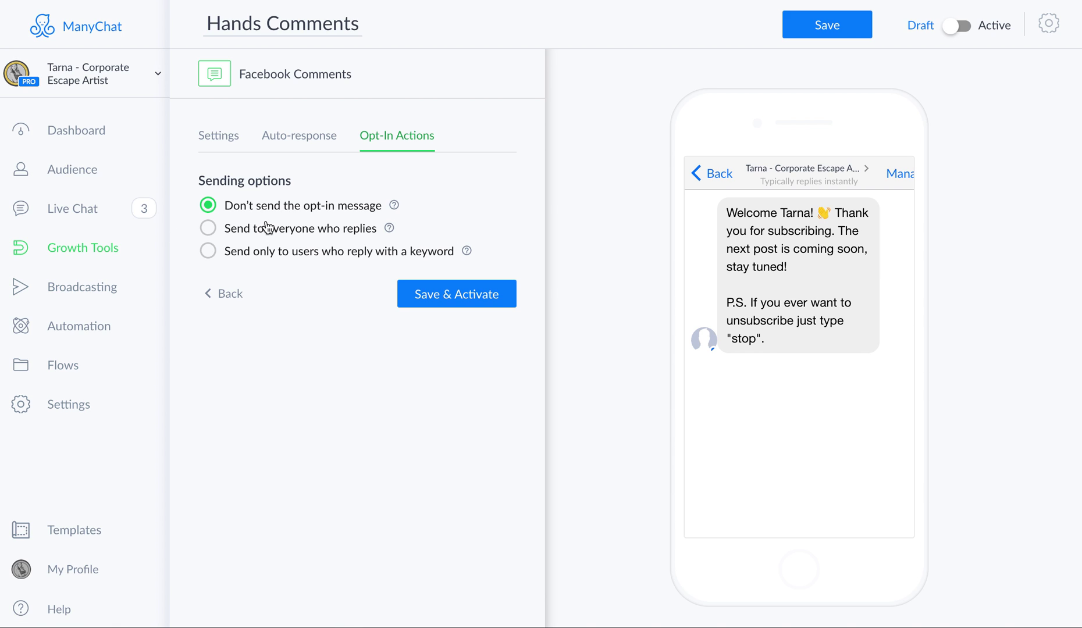
click(208, 252)
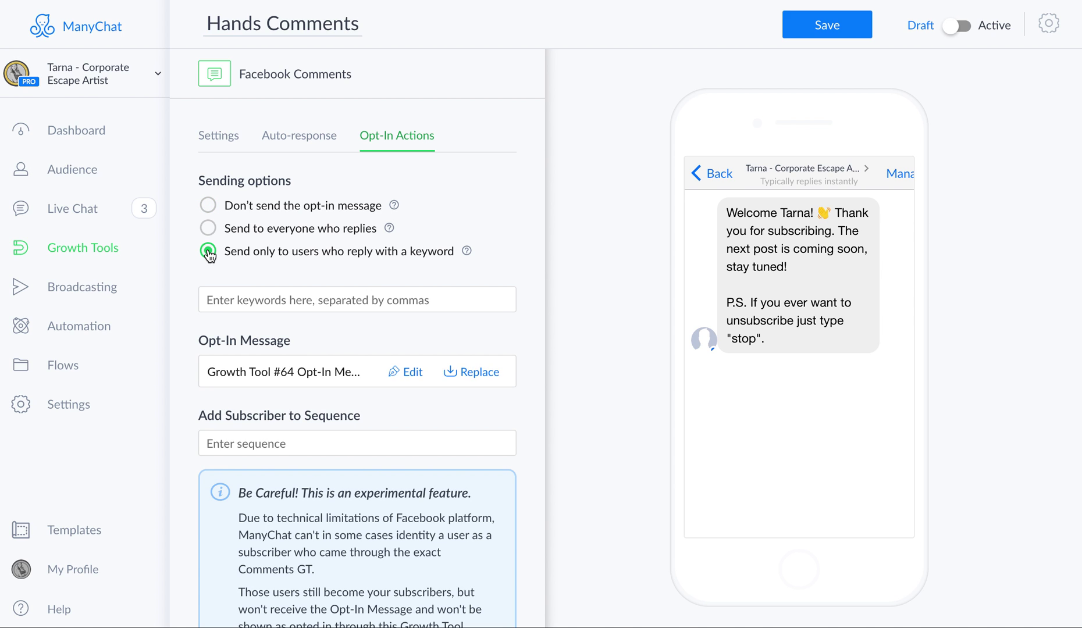
click(227, 303)
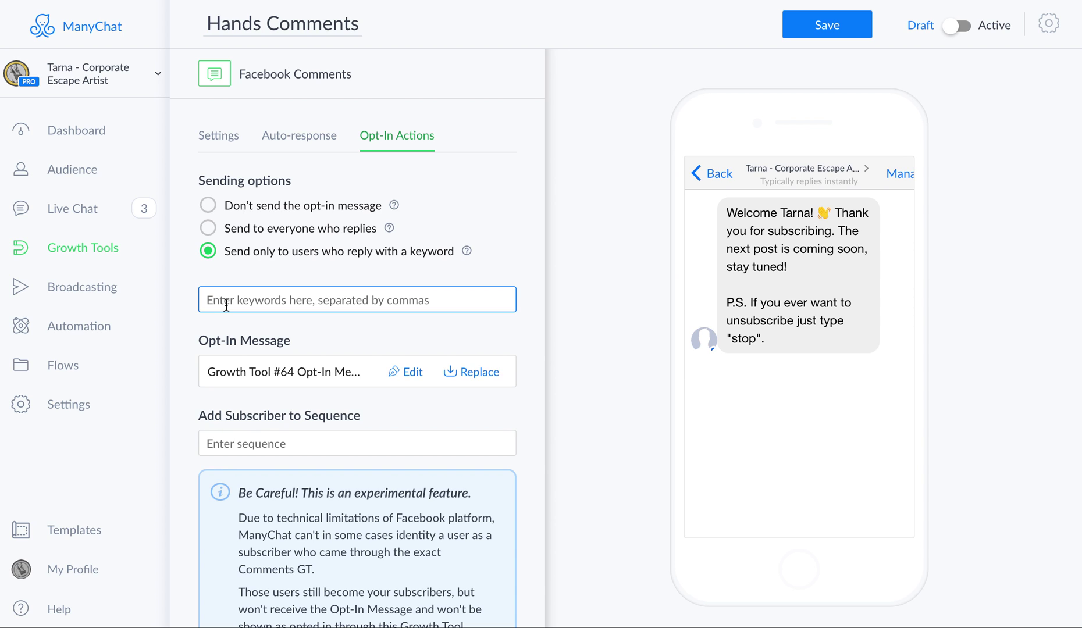
click(310, 138)
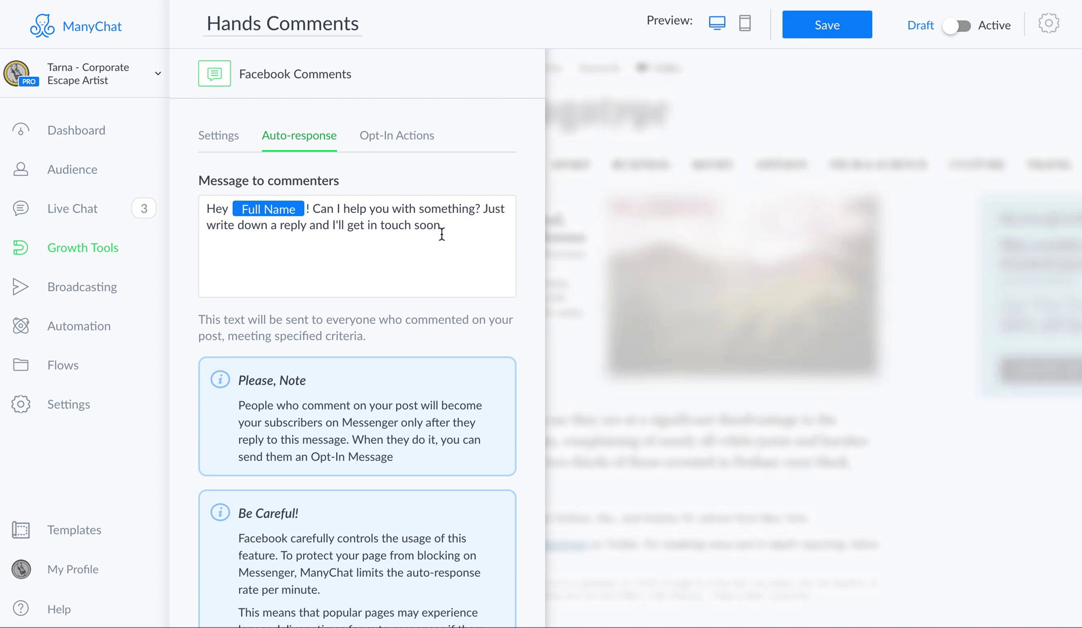
click(405, 145)
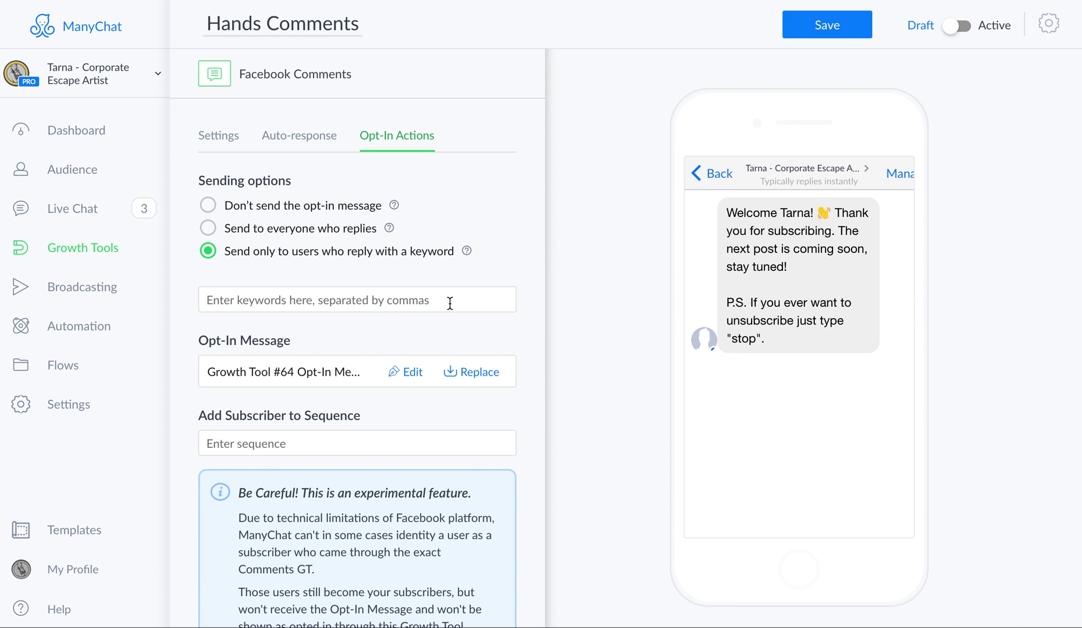
click(229, 299)
text(yes,)
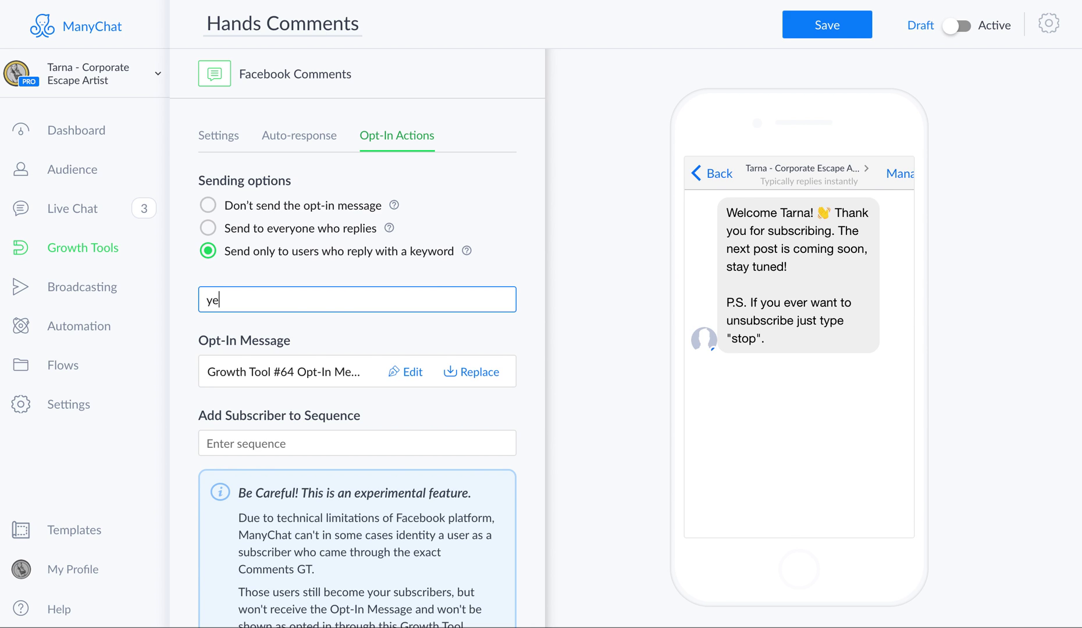
text(eah,yay,yse)
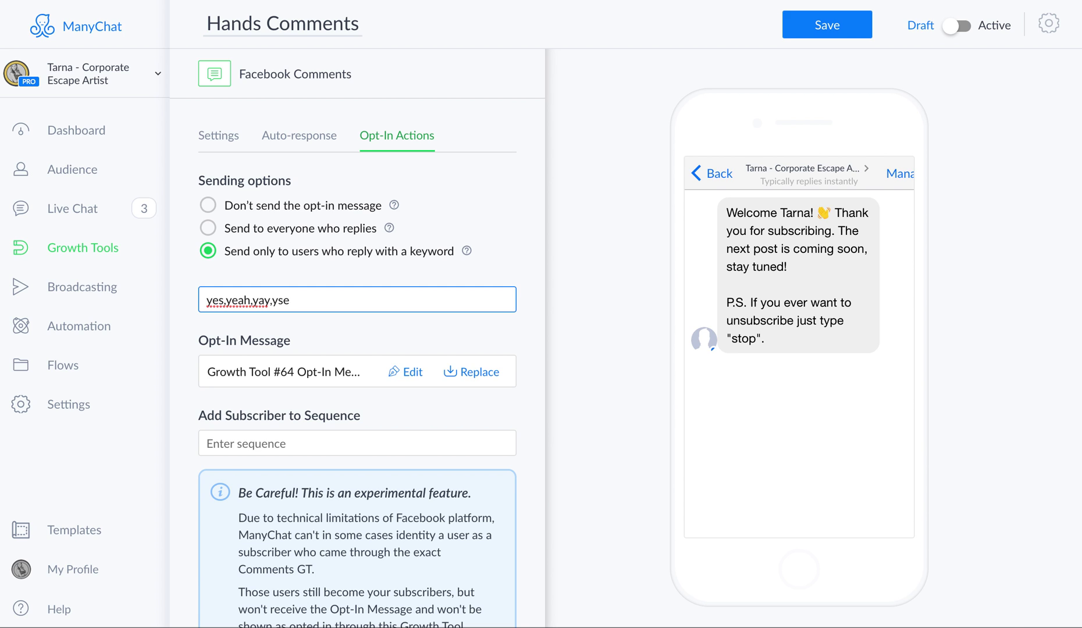
text(,eyes)
Save the growth tool's changes, dismissing the attempt to edit the opt-in message with unsaved changes.
click(411, 371)
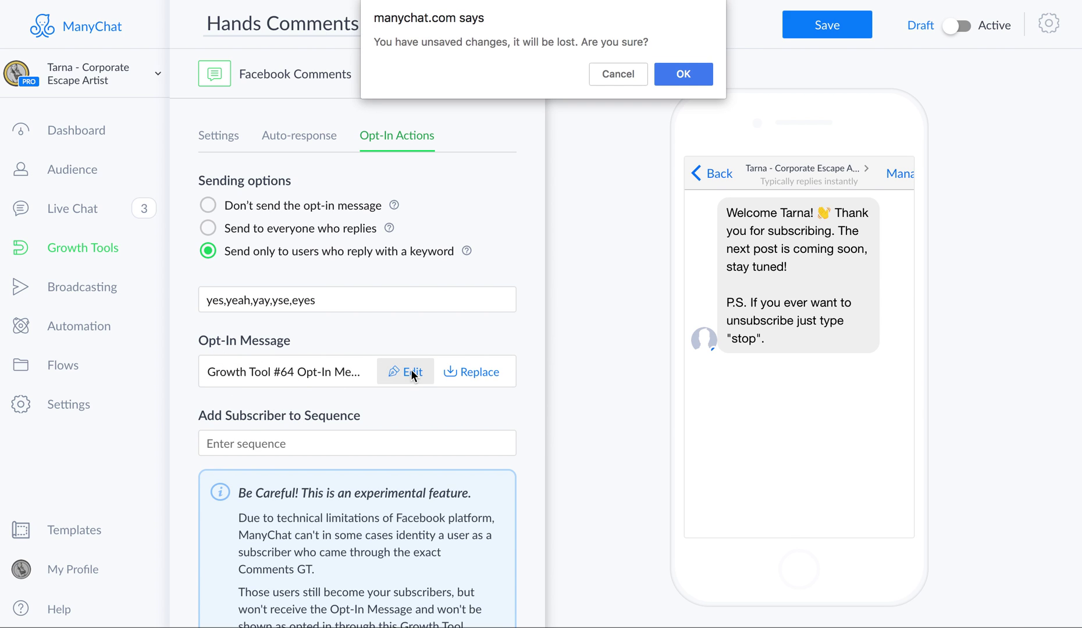
click(615, 72)
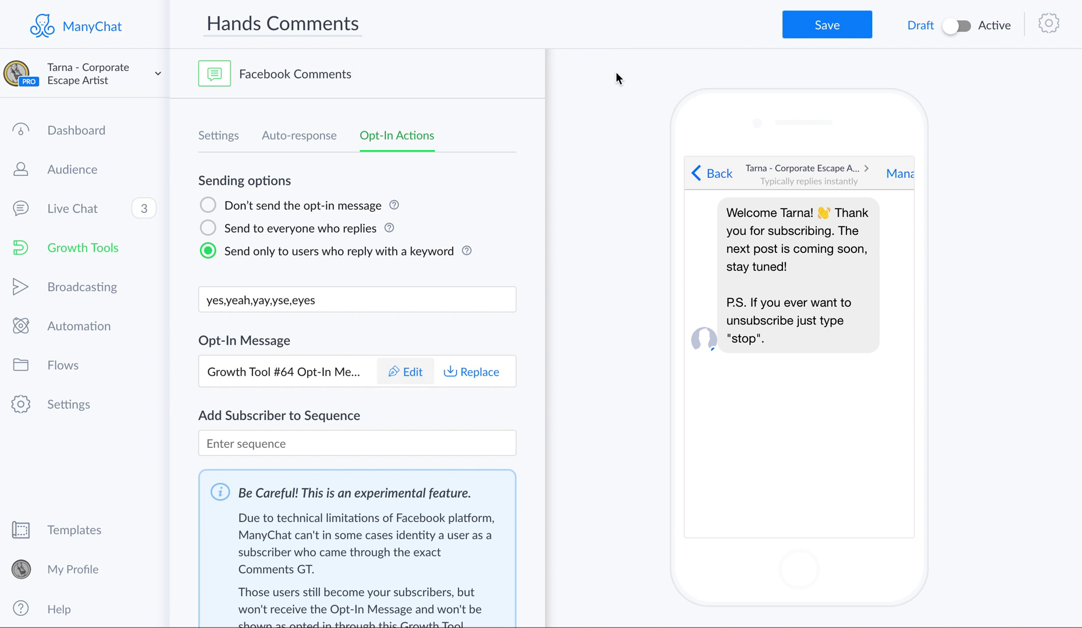
click(846, 29)
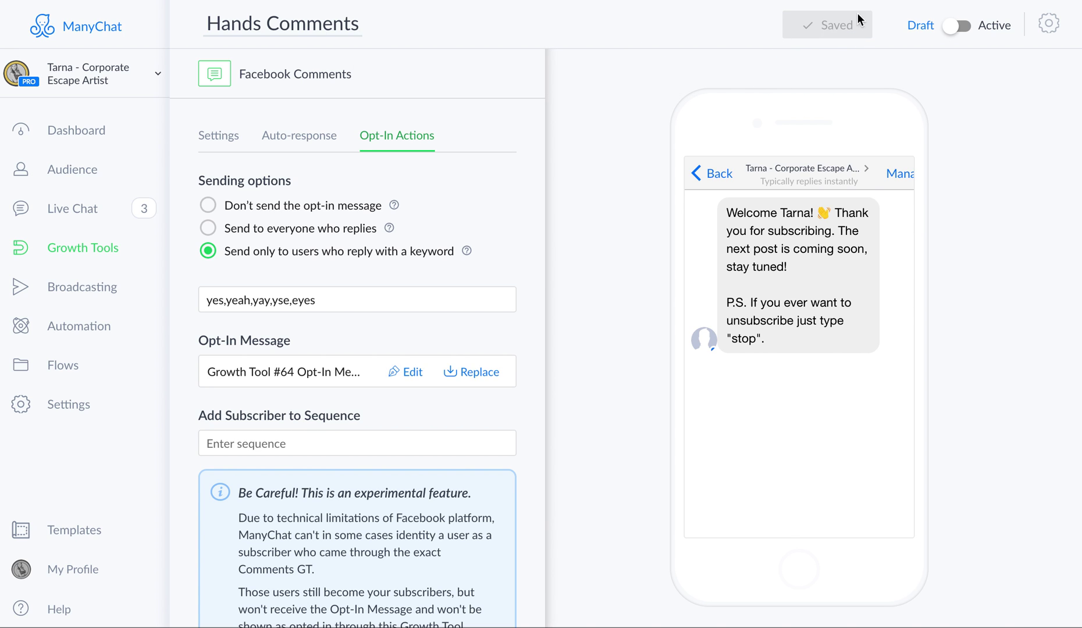
Replace the opt-in message's text with "Cool! Here it is . . . ." and publish it.
click(414, 375)
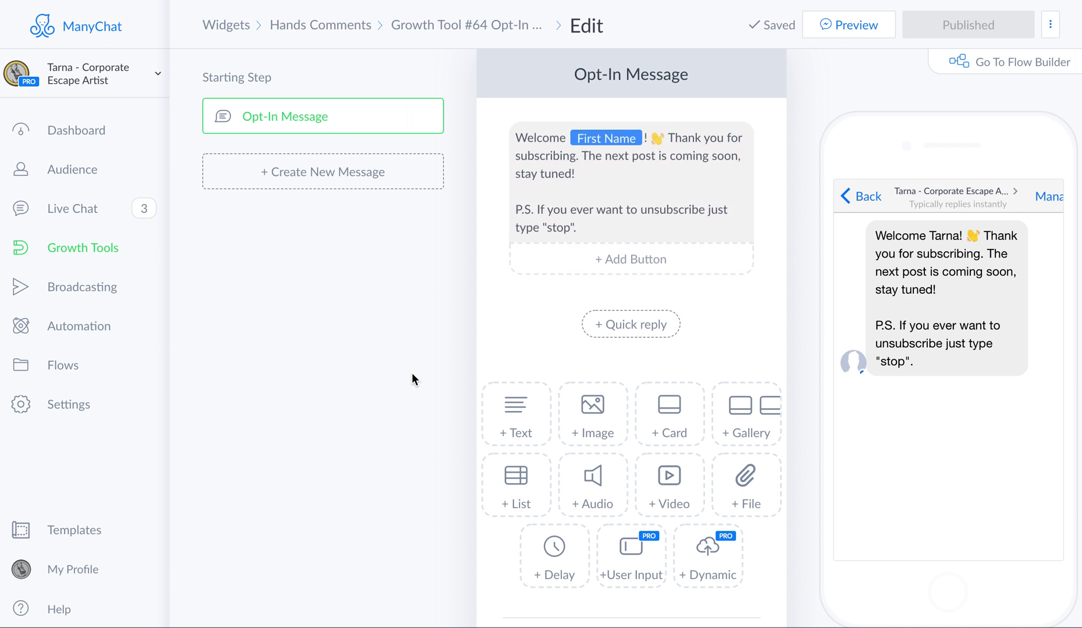
click(594, 229)
drag(594, 229, 514, 139)
text(Coo)
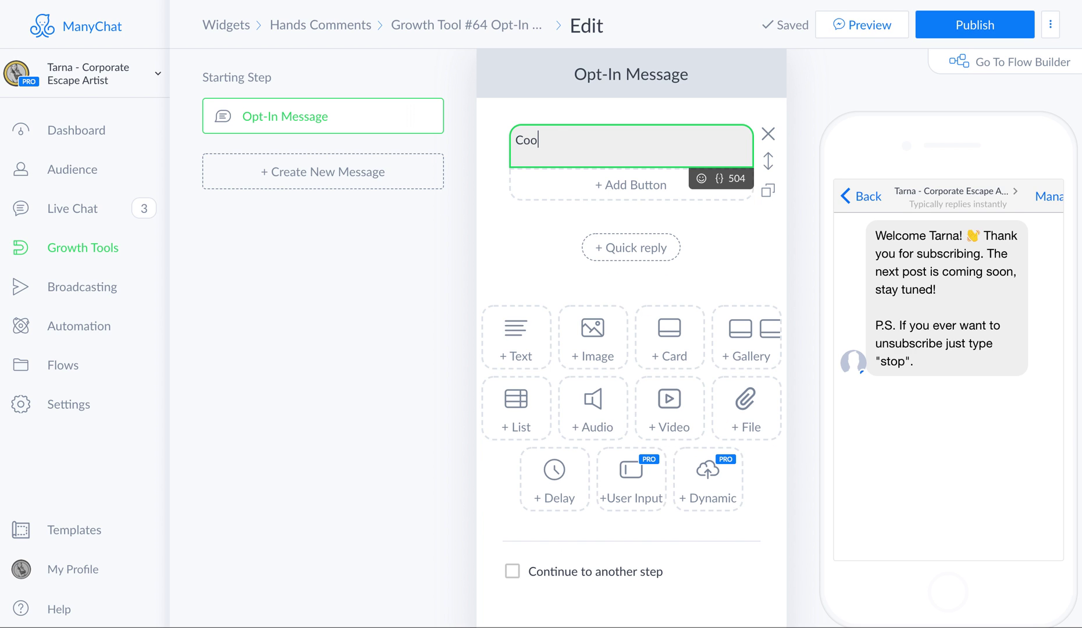
text(l! Here it is . . . .)
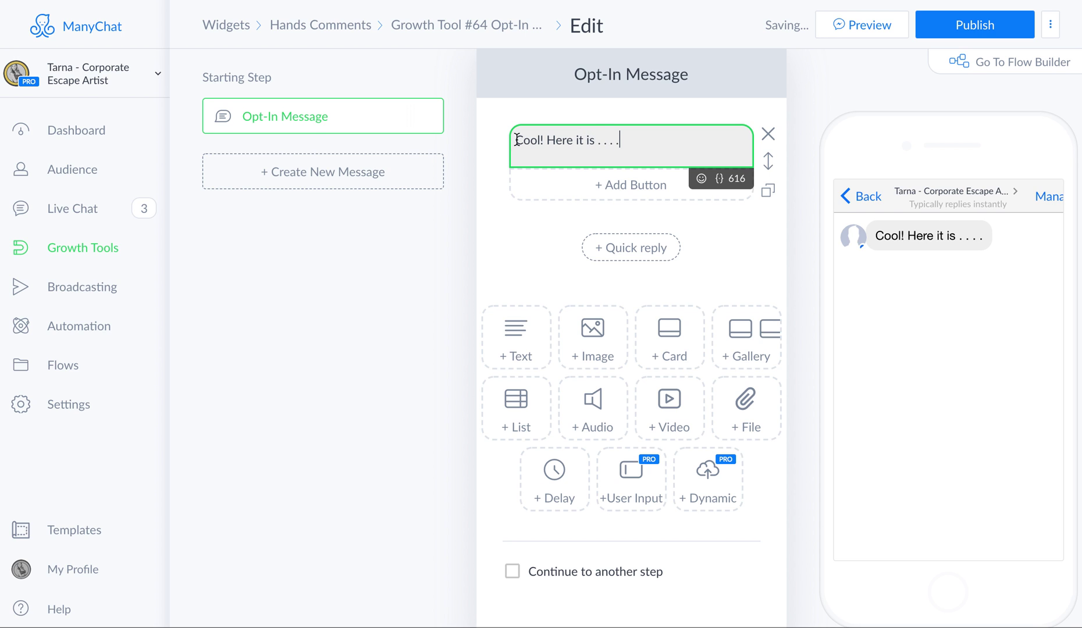
click(969, 26)
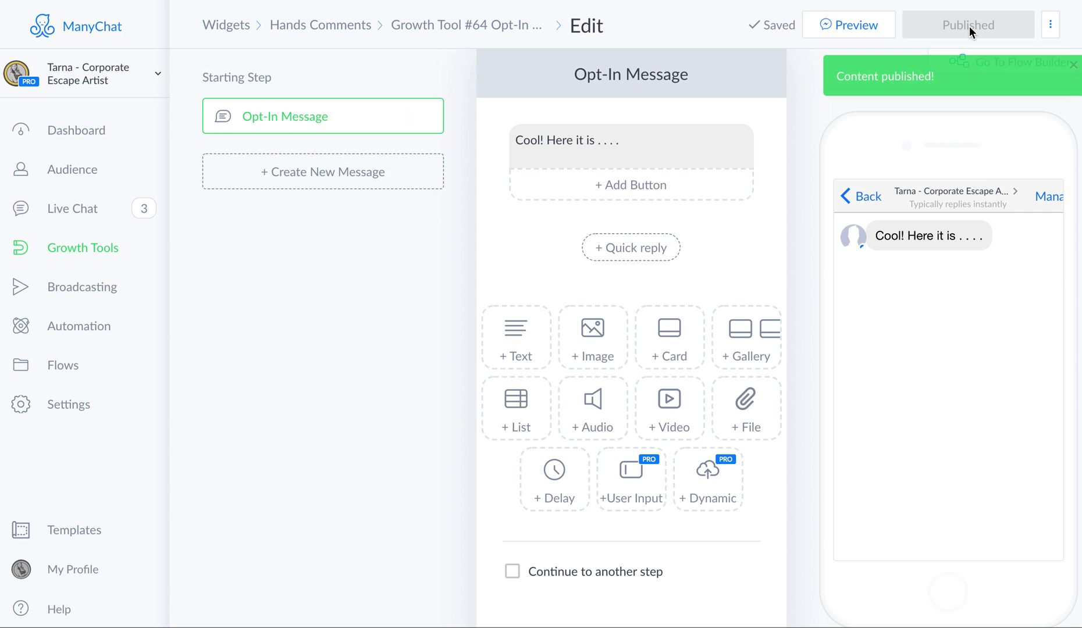
Return to the Hands Comments growth tool and review its opt-in actions and auto-response message.
click(471, 26)
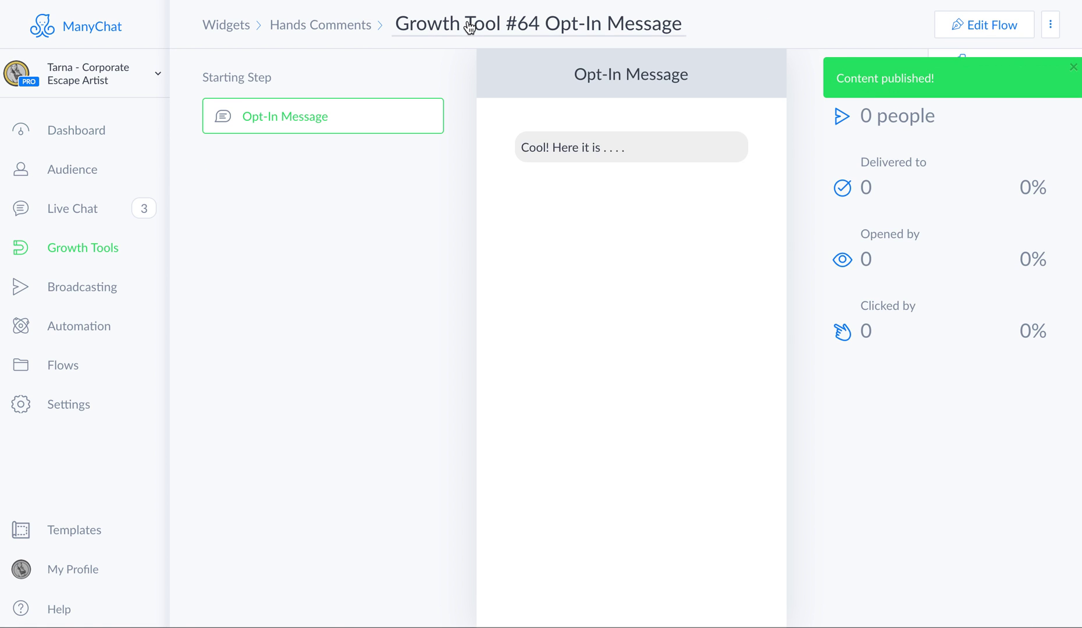
click(302, 25)
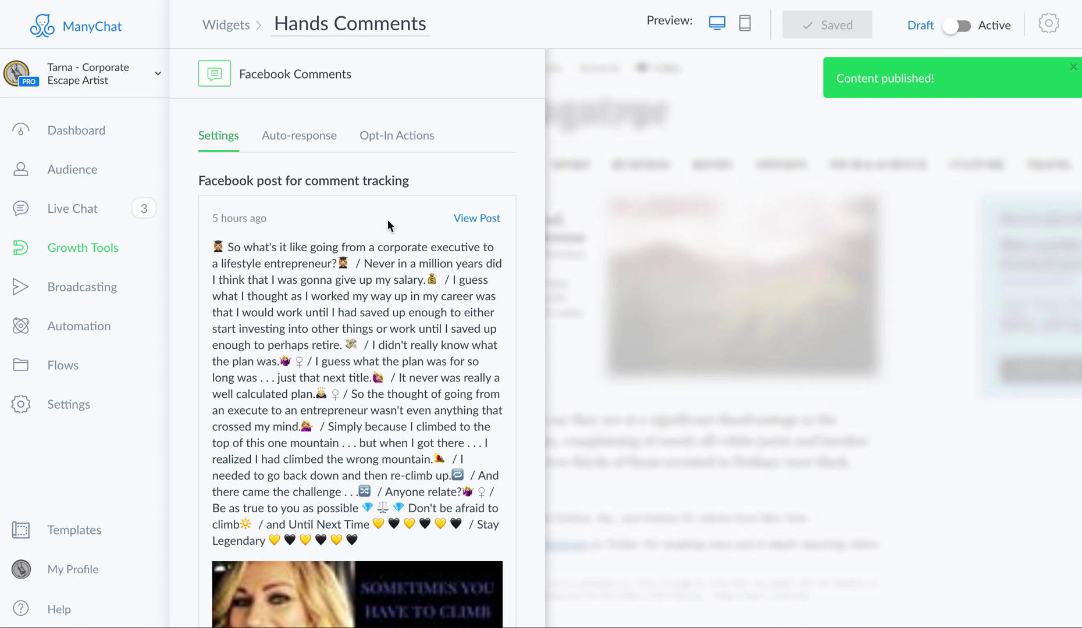
click(408, 144)
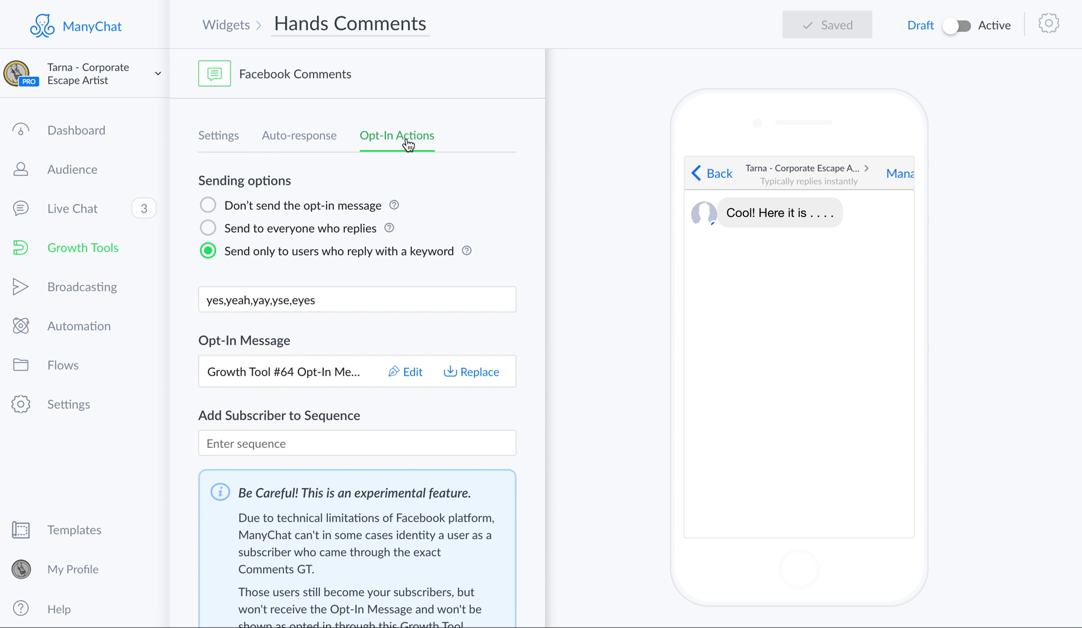
scroll(338, 341, down, 2)
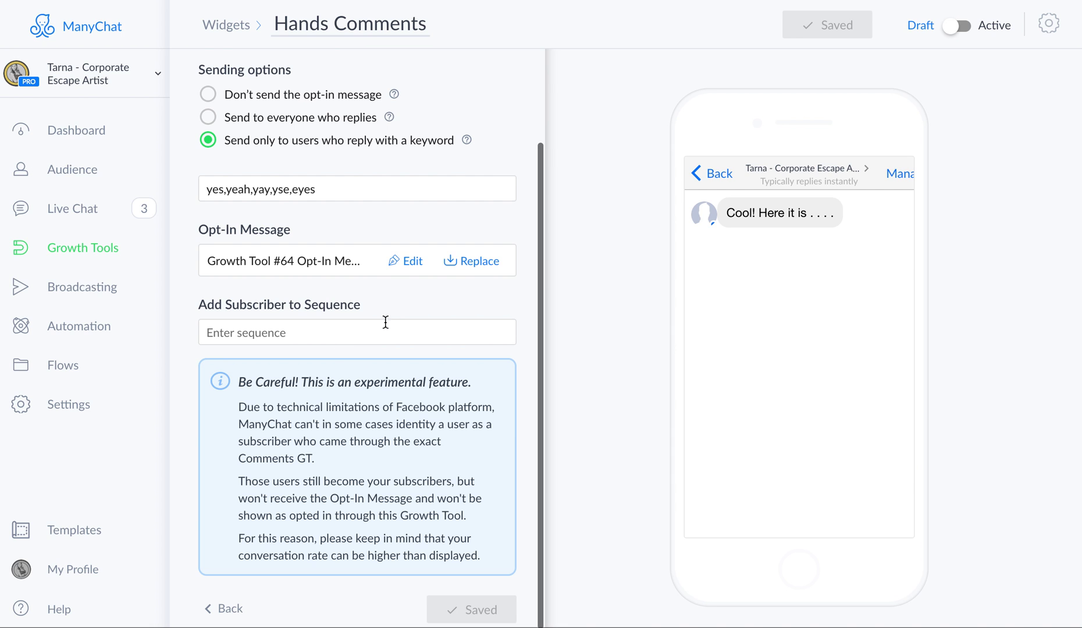
scroll(368, 309, up, 2)
click(309, 137)
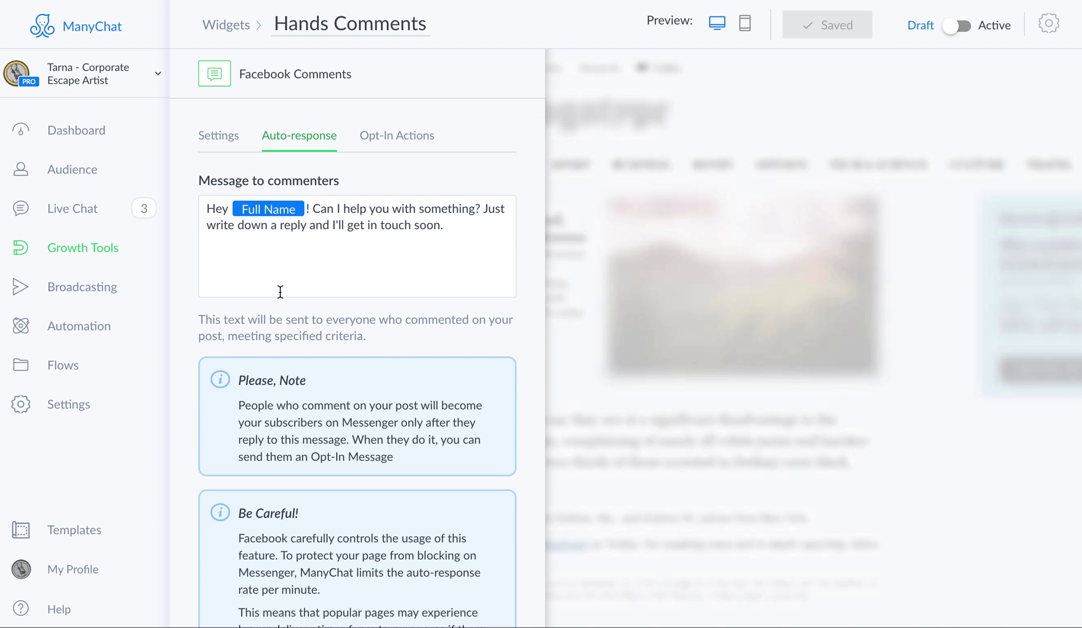
click(386, 147)
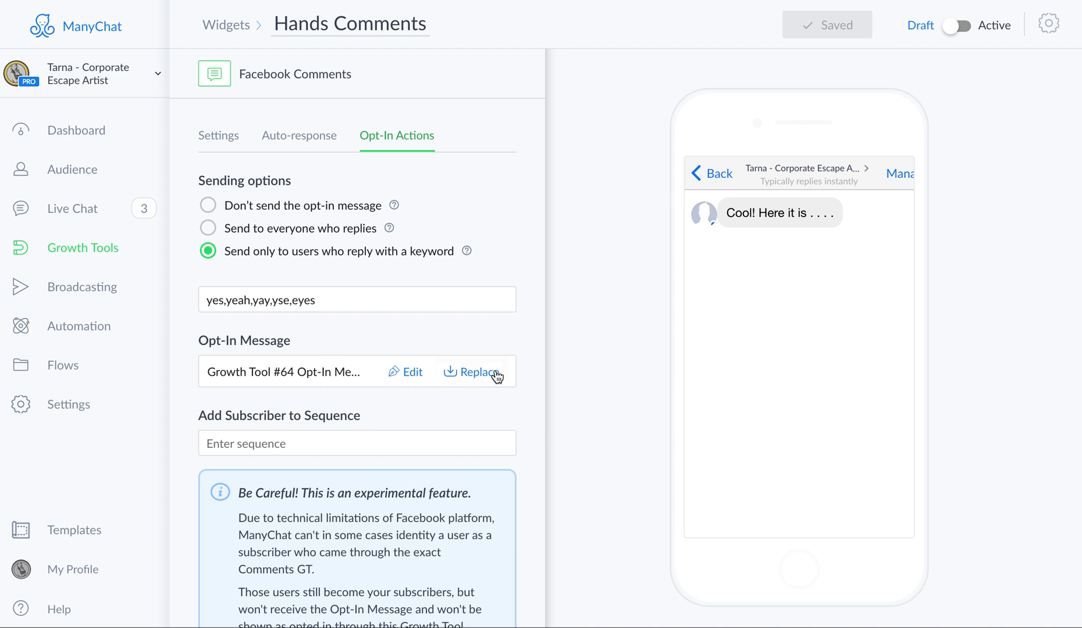
Add opted-in subscribers to the Welcome Video Series sequence, and save and activate the growth tool.
scroll(315, 382, down, 2)
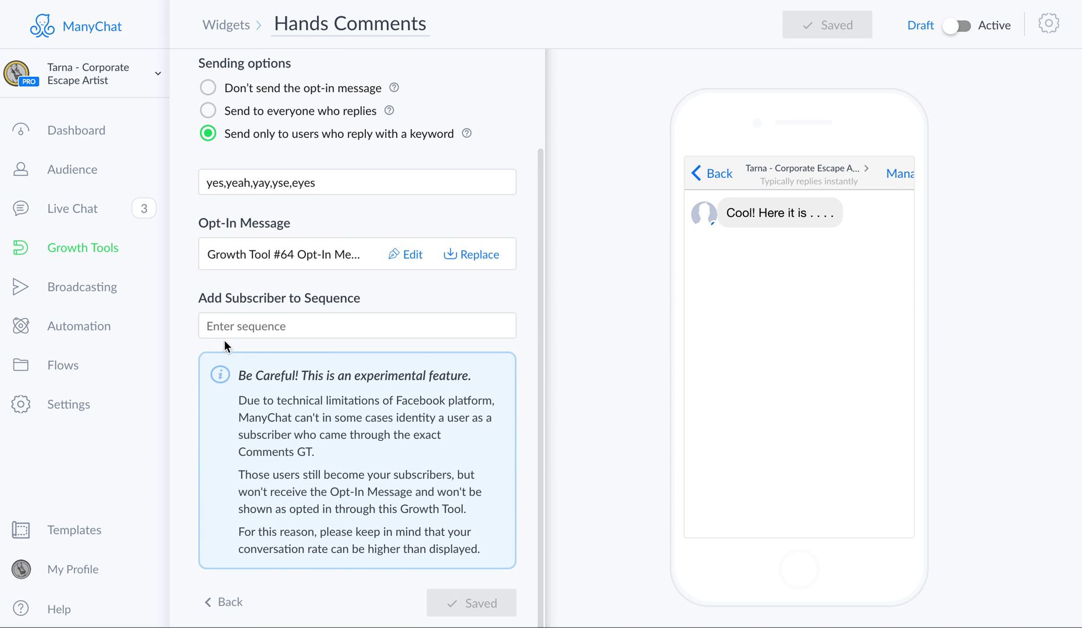
click(211, 326)
scroll(316, 457, down, 3)
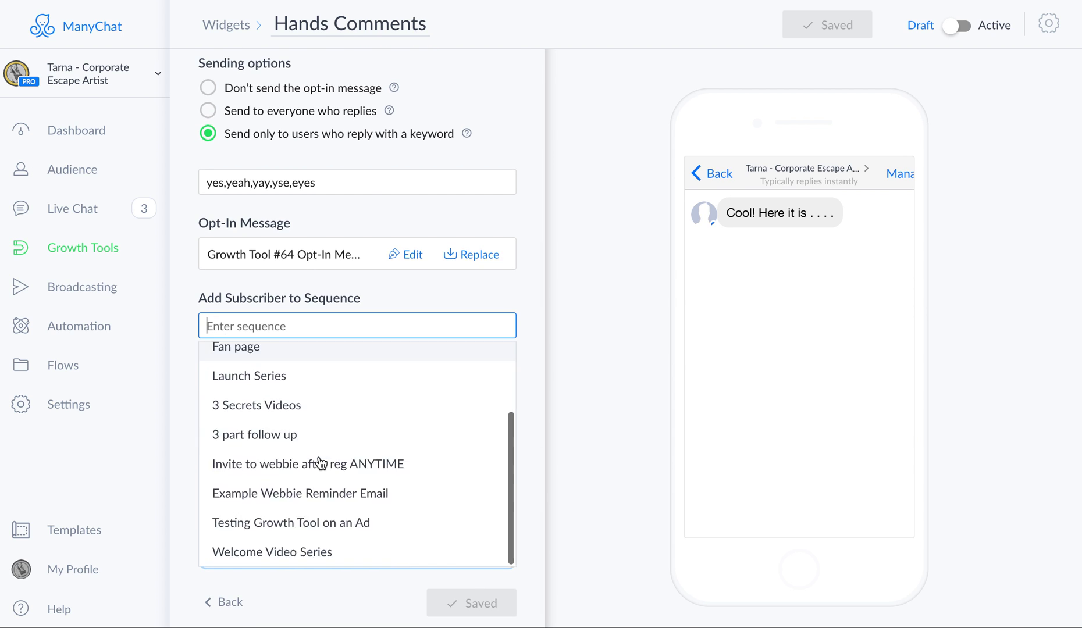
click(263, 553)
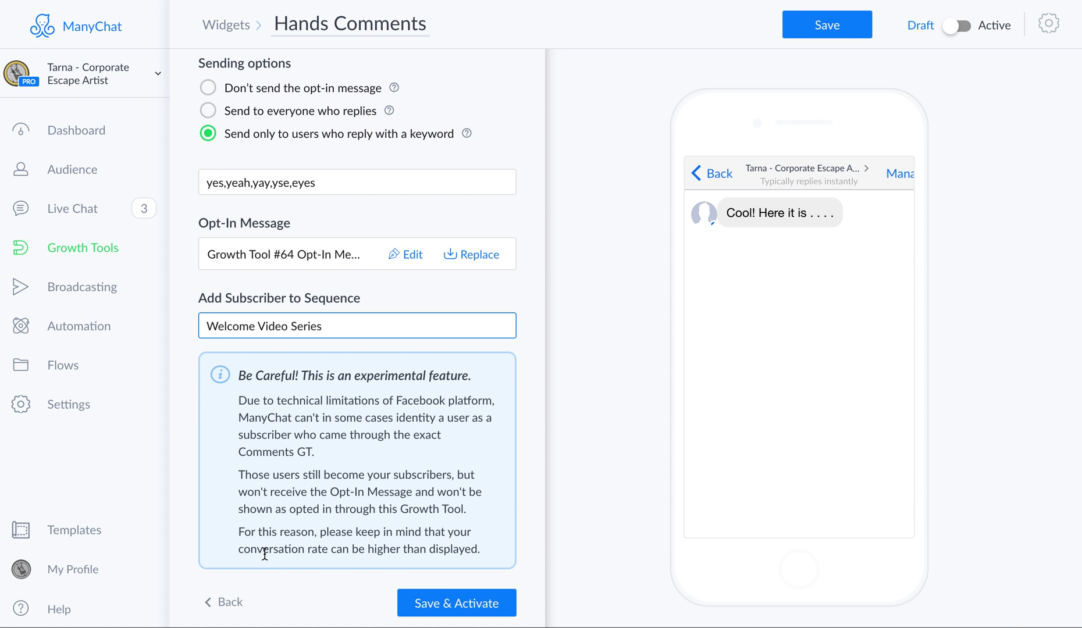
click(470, 602)
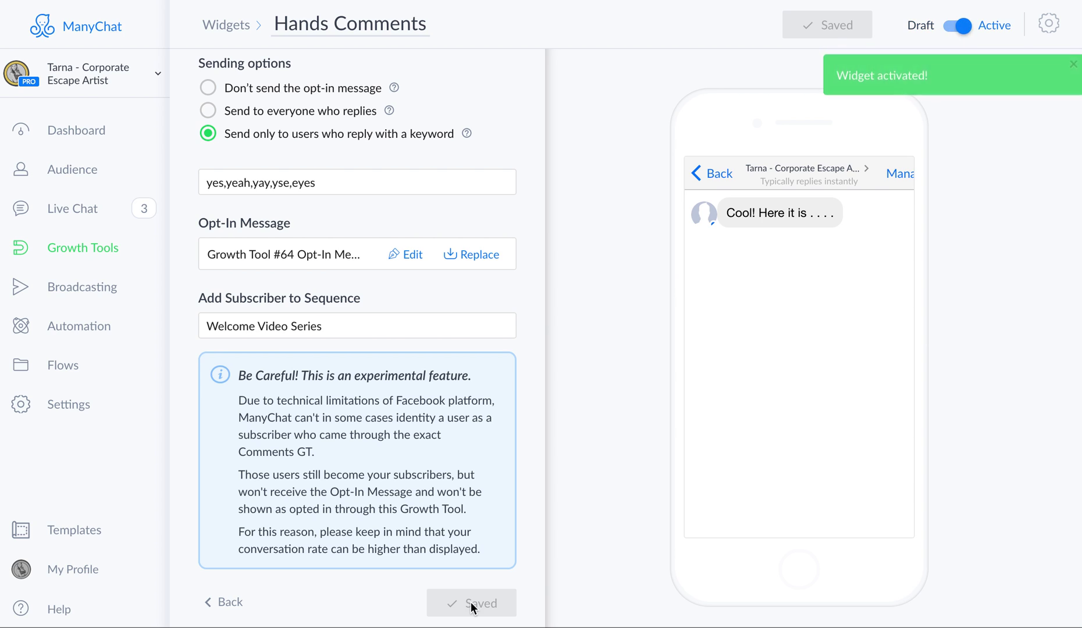